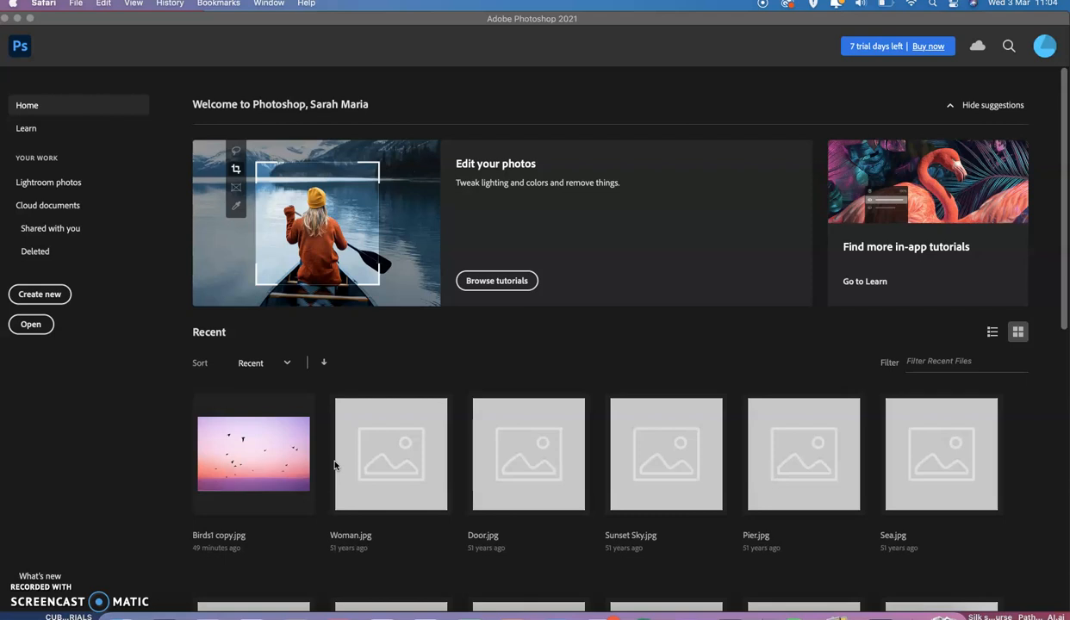
- Open the image Helen Mirren copy.jpg from the Spot healing - healing folder
left_click(32, 327)
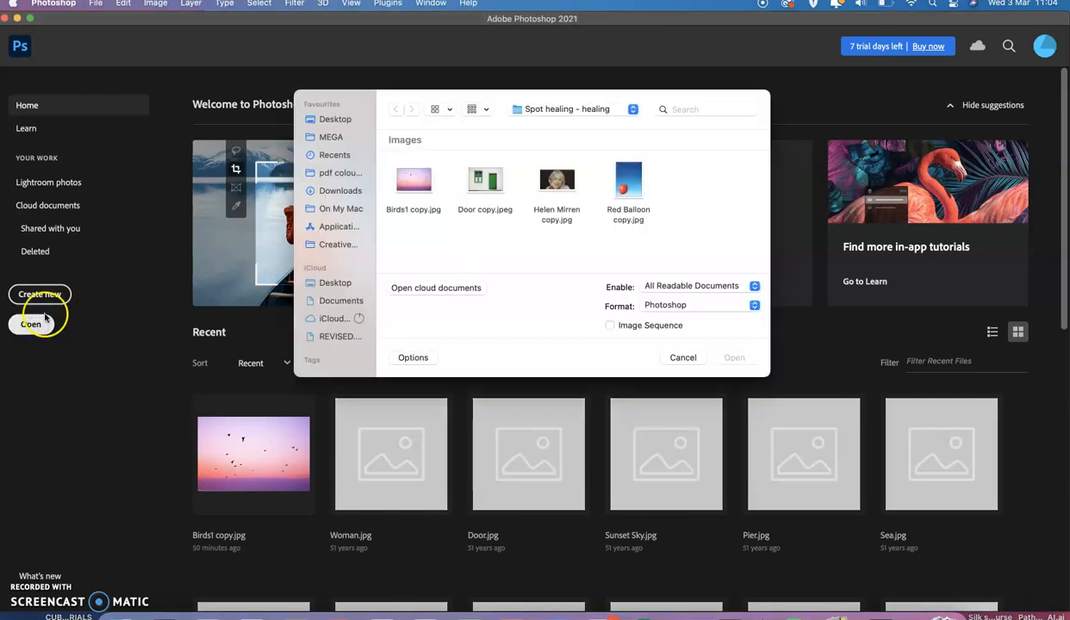
left_click(568, 190)
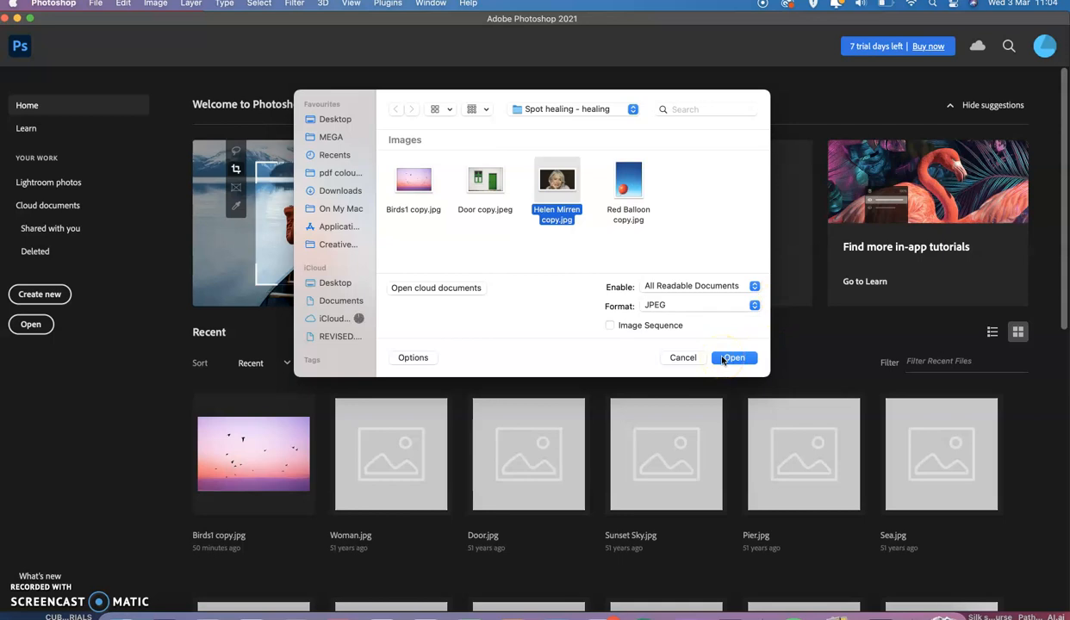
left_click(733, 358)
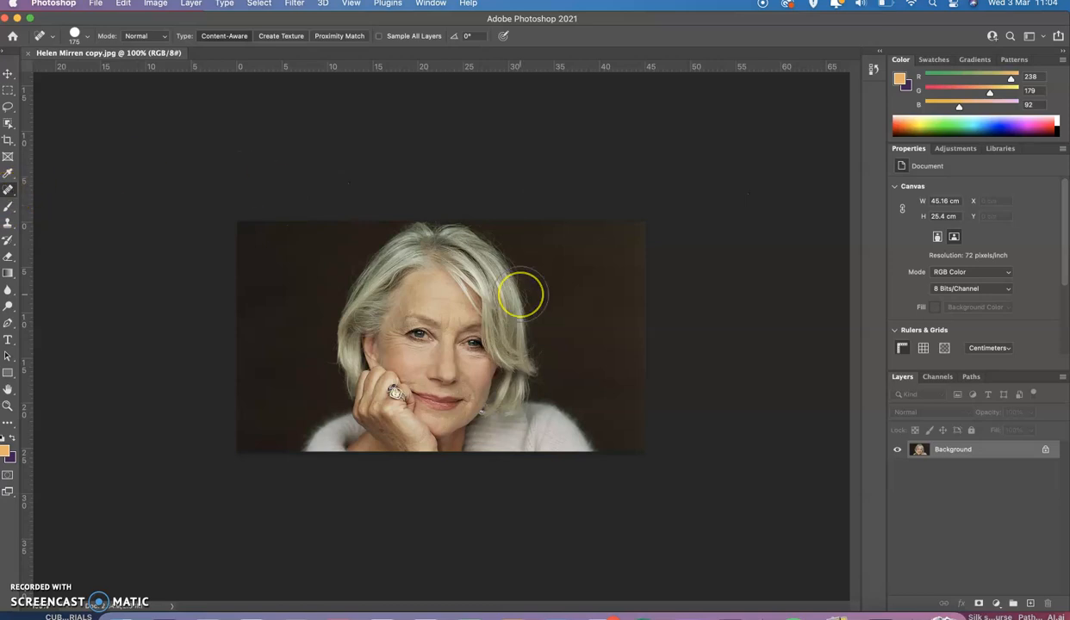
scroll(522, 295, "up", 1)
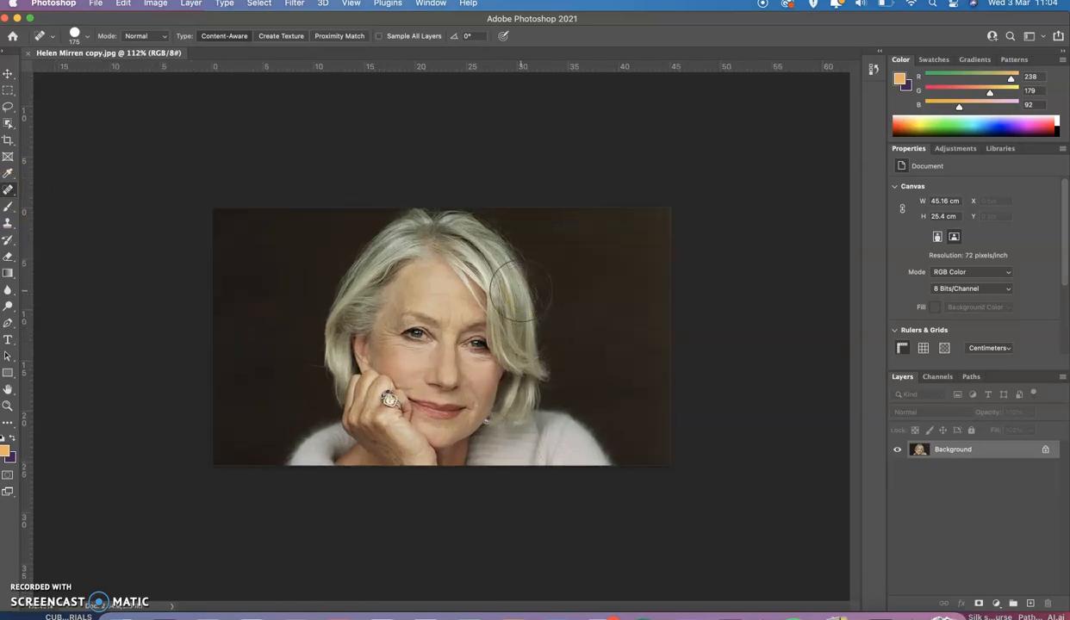
scroll(520, 293, "up", 3)
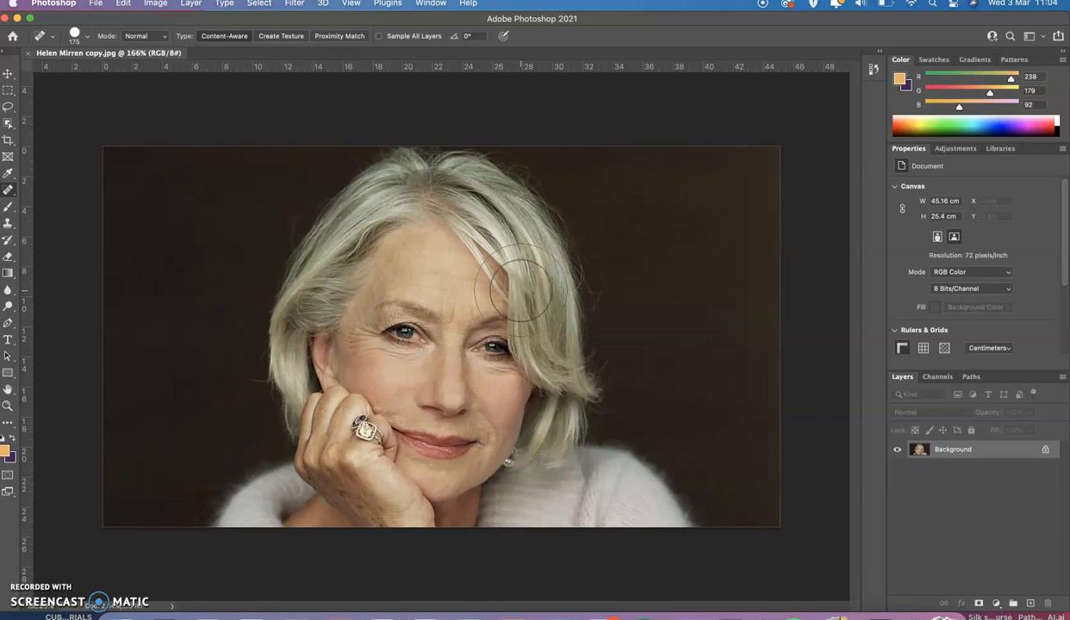
- Switch from the Spot Healing Brush to the Healing Brush Tool
left_click(12, 193)
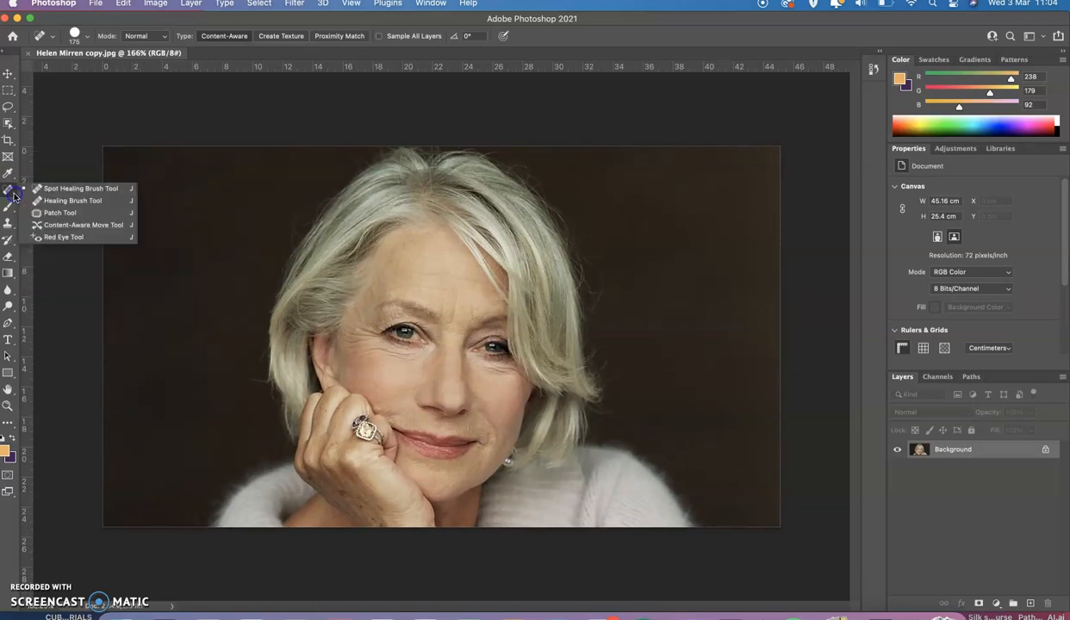
left_click(69, 201)
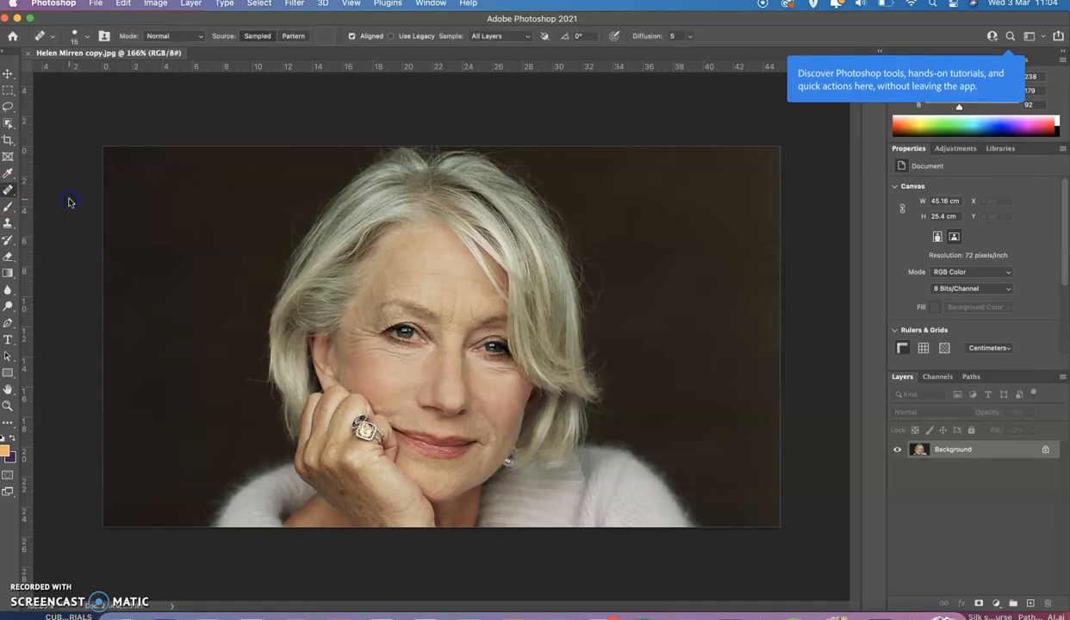
left_click(12, 193)
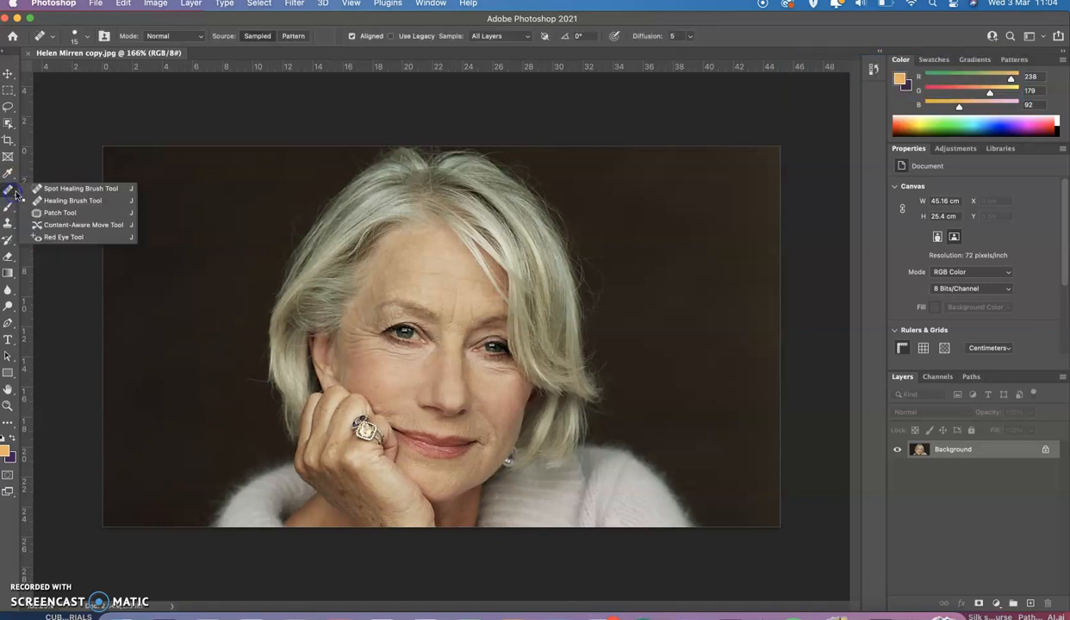
left_click(60, 201)
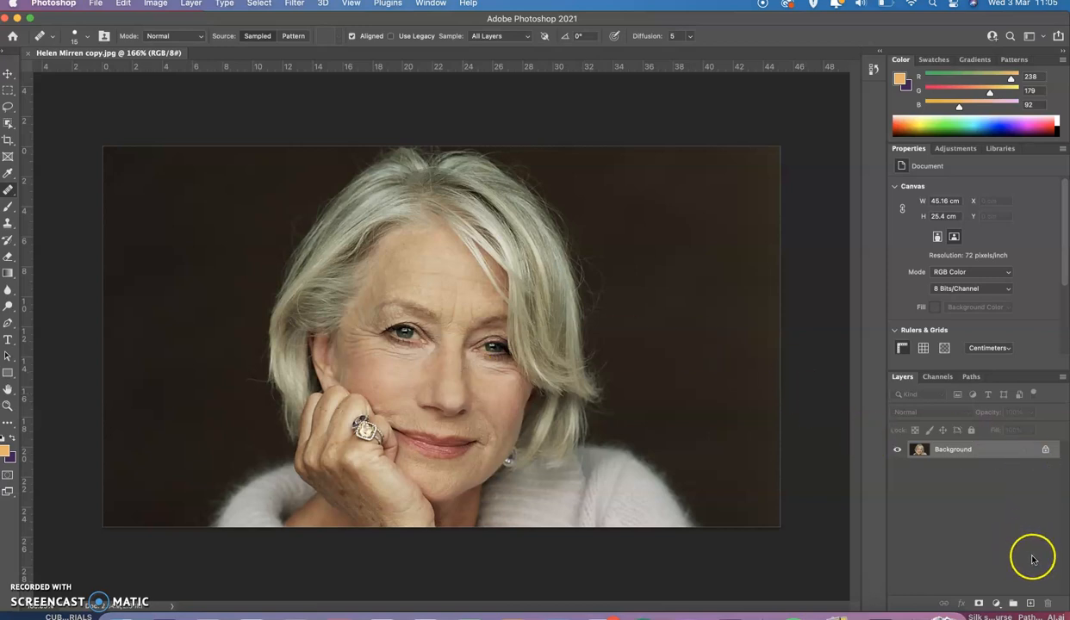
- Add a new blank layer above the Background and have the Healing Brush sample All Layers
left_click(1031, 604)
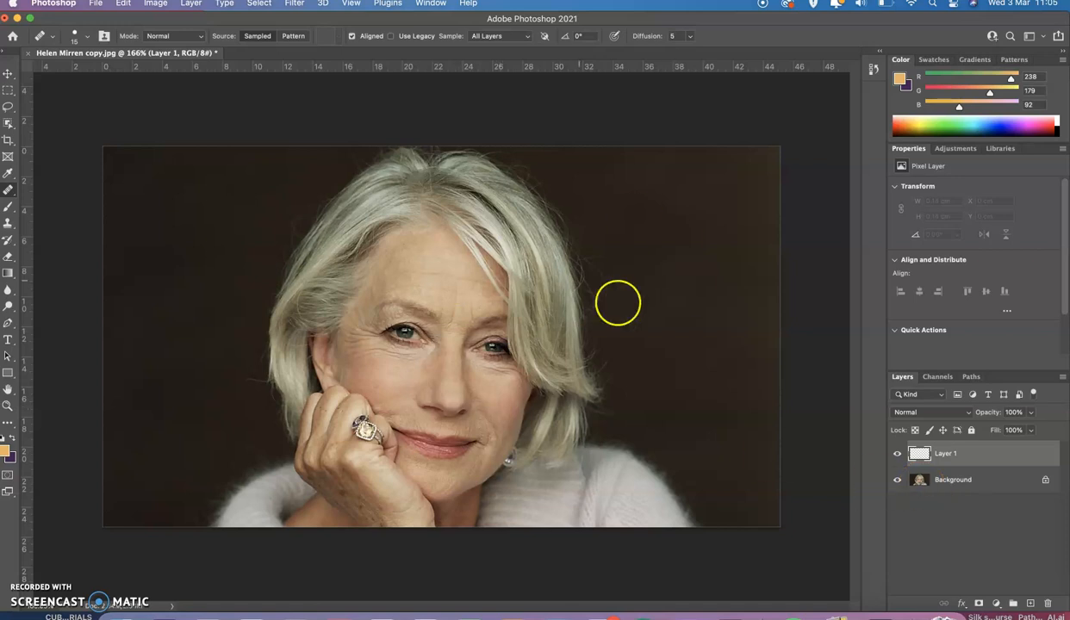
left_click(520, 375)
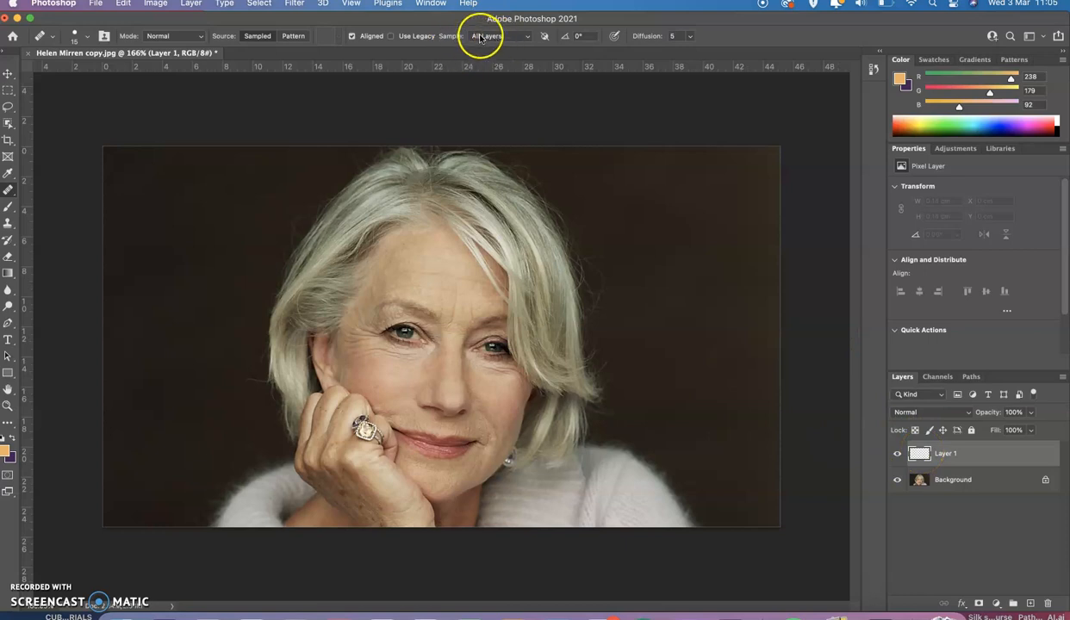
left_click(530, 39)
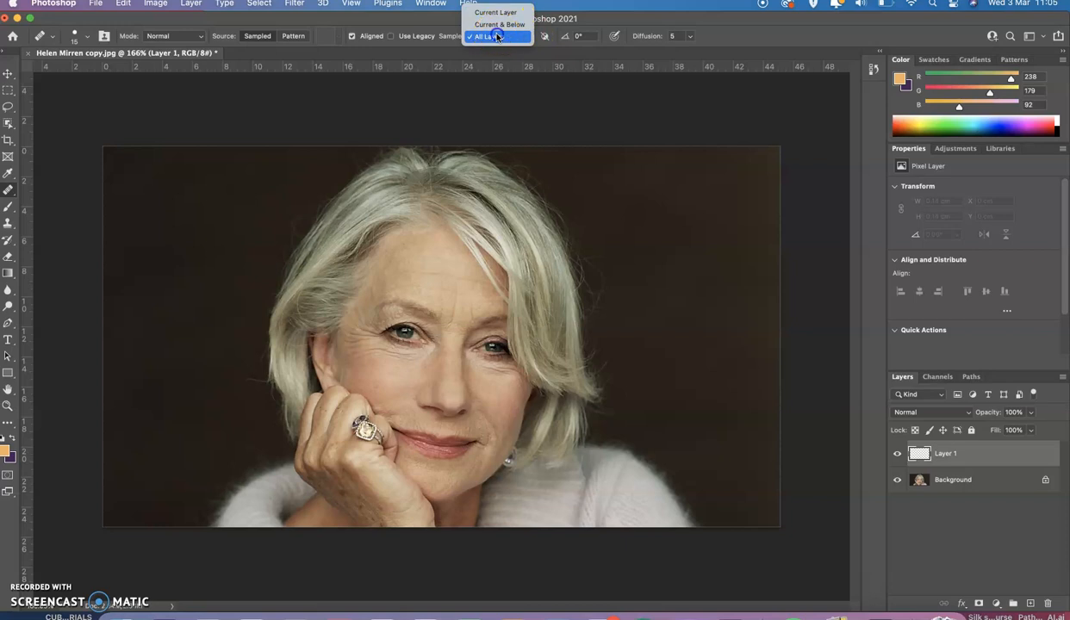
left_click(498, 37)
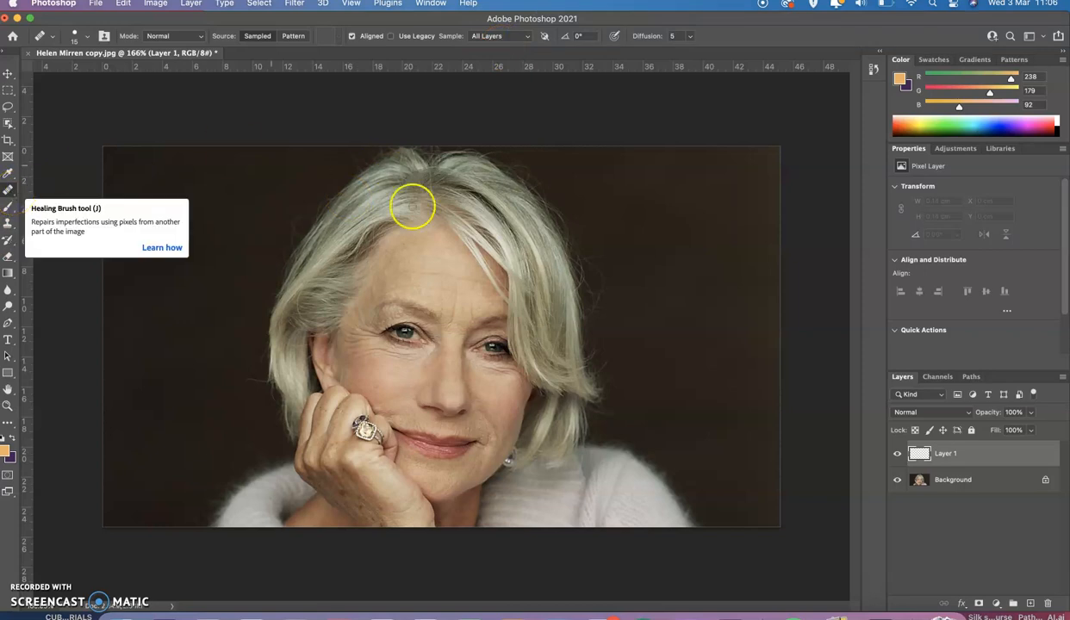
- Sample clear skin just above the long forehead wrinkle and heal the wrinkle's end on the ear side of the face
scroll(425, 285, "up", 8)
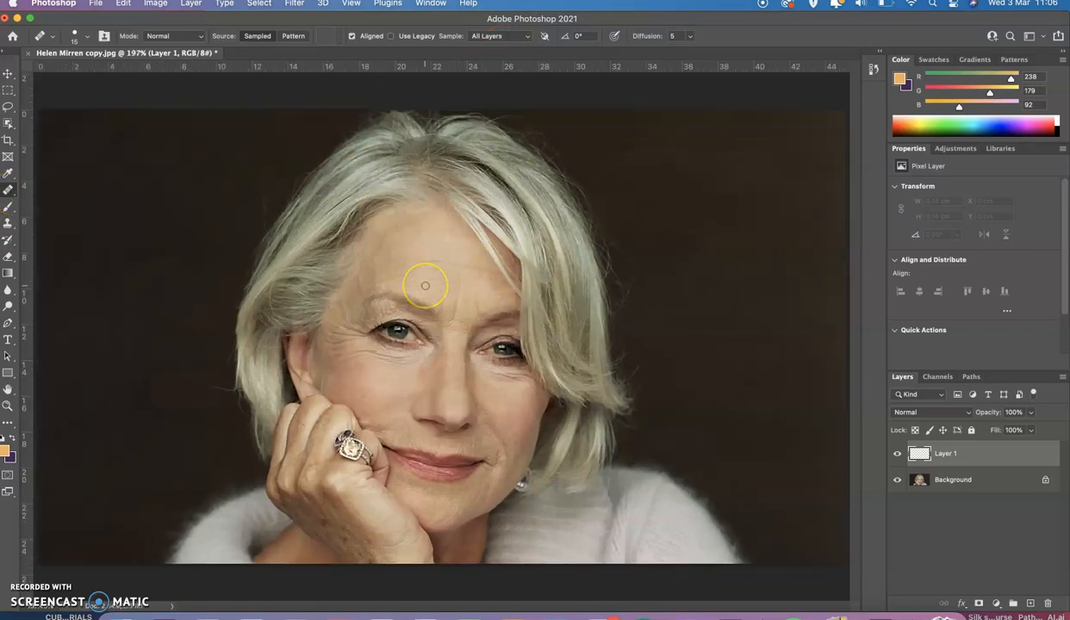
scroll(425, 285, "up", 5)
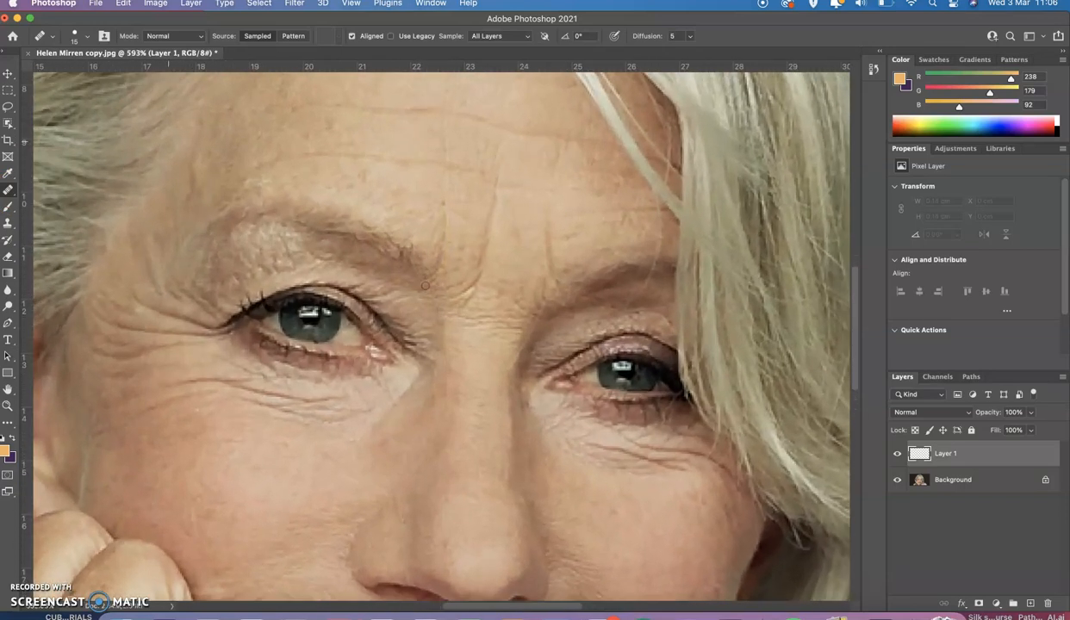
scroll(425, 285, "up", 3)
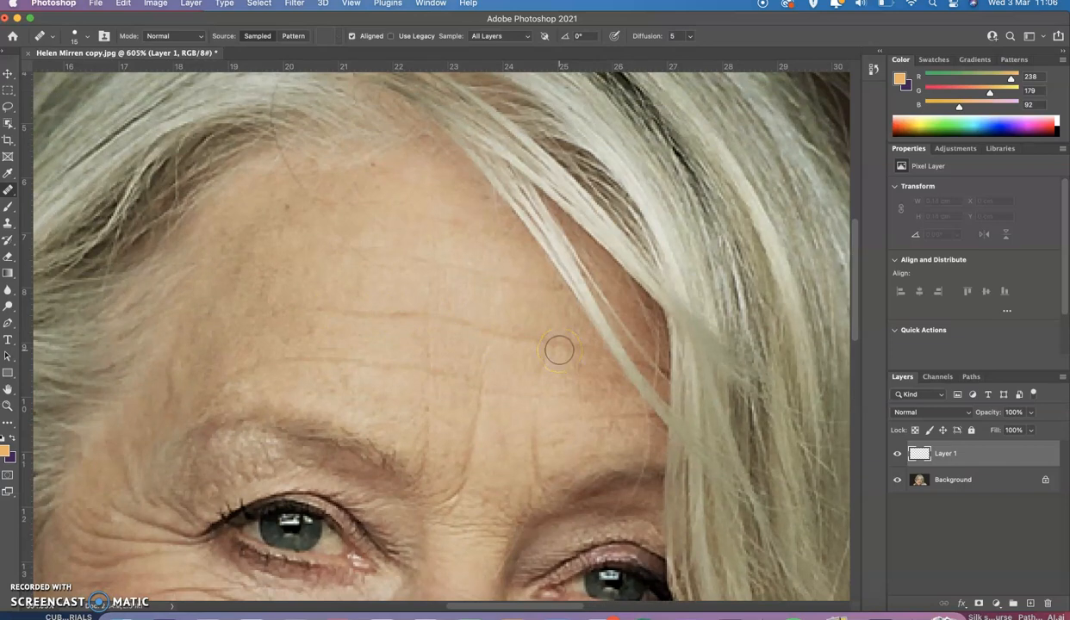
mouse_move(482, 317)
left_mouse_down()
mouse_move(467, 288)
mouse_move(362, 235)
mouse_move(313, 251)
mouse_move(324, 275)
mouse_move(358, 285)
mouse_move(330, 276)
left_mouse_up()
left_click(331, 276, "alt")
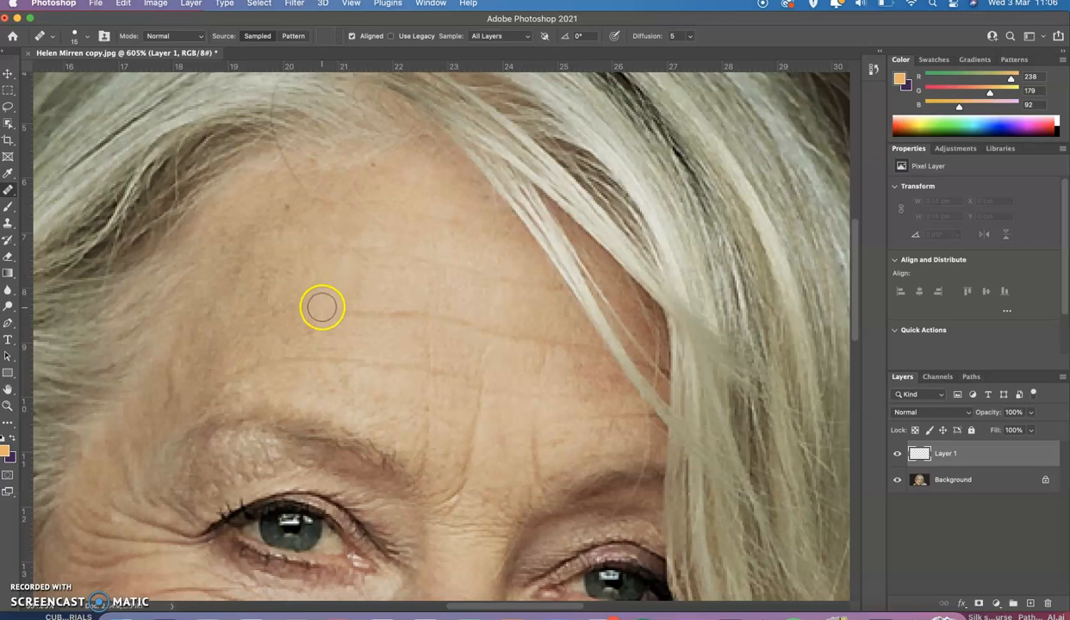
left_click(322, 308)
left_click(336, 309)
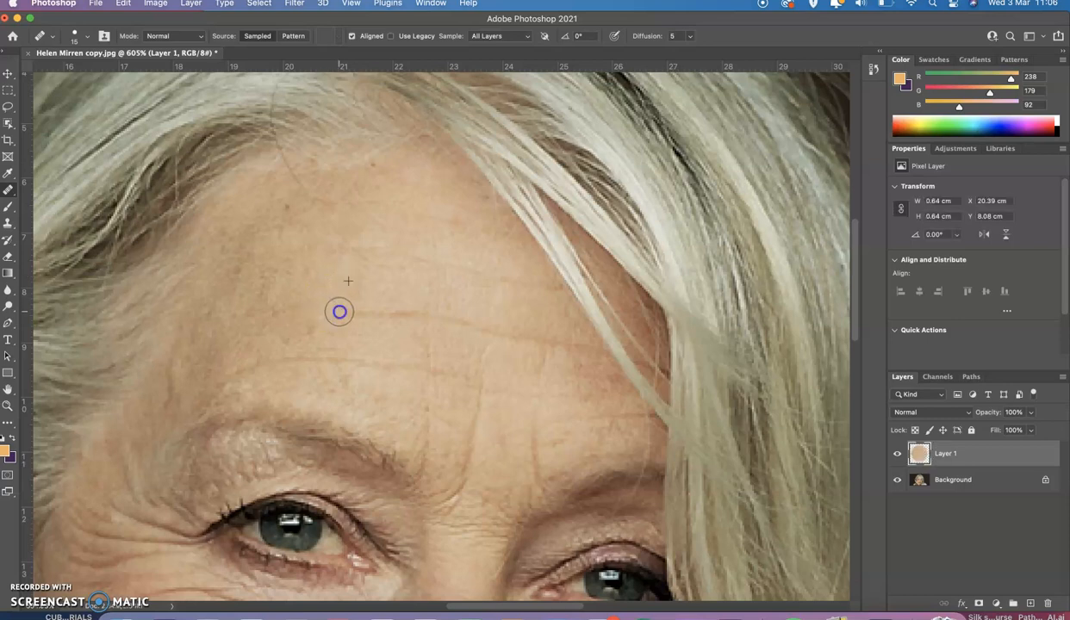
left_click(375, 279)
left_click(354, 313)
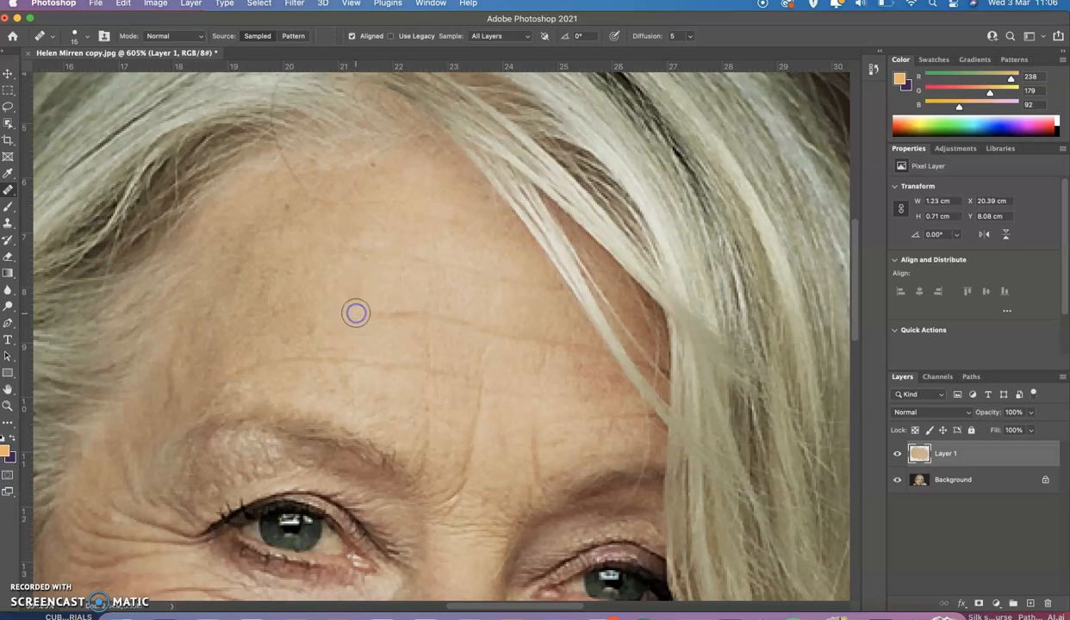
left_click(550, 329)
left_click(466, 289)
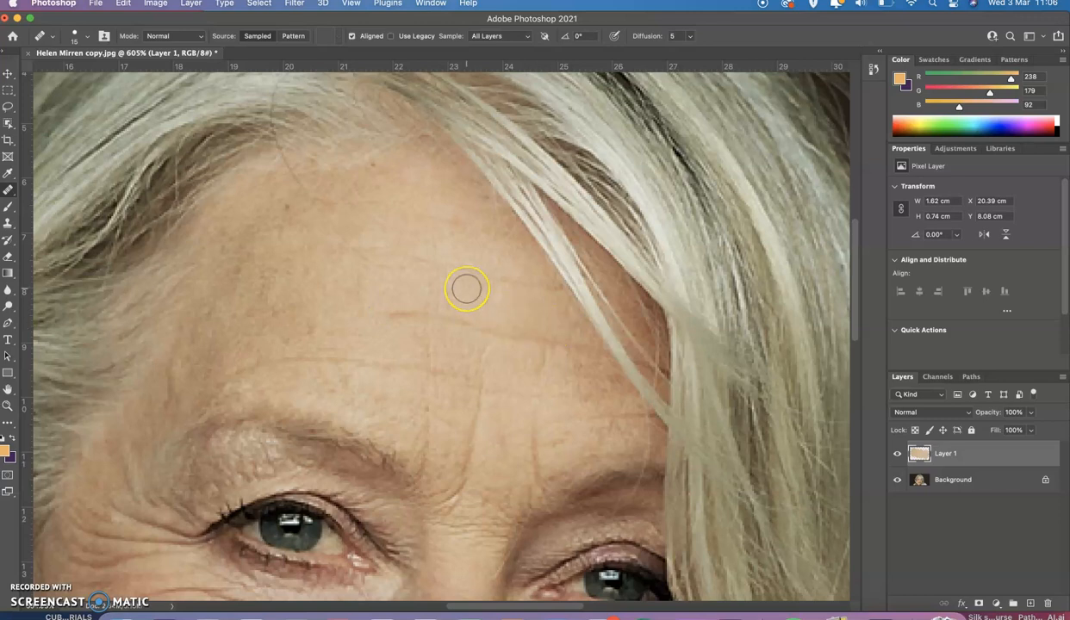
- Undo the last healing stroke on the forehead and restore it for comparison
key("super+z")
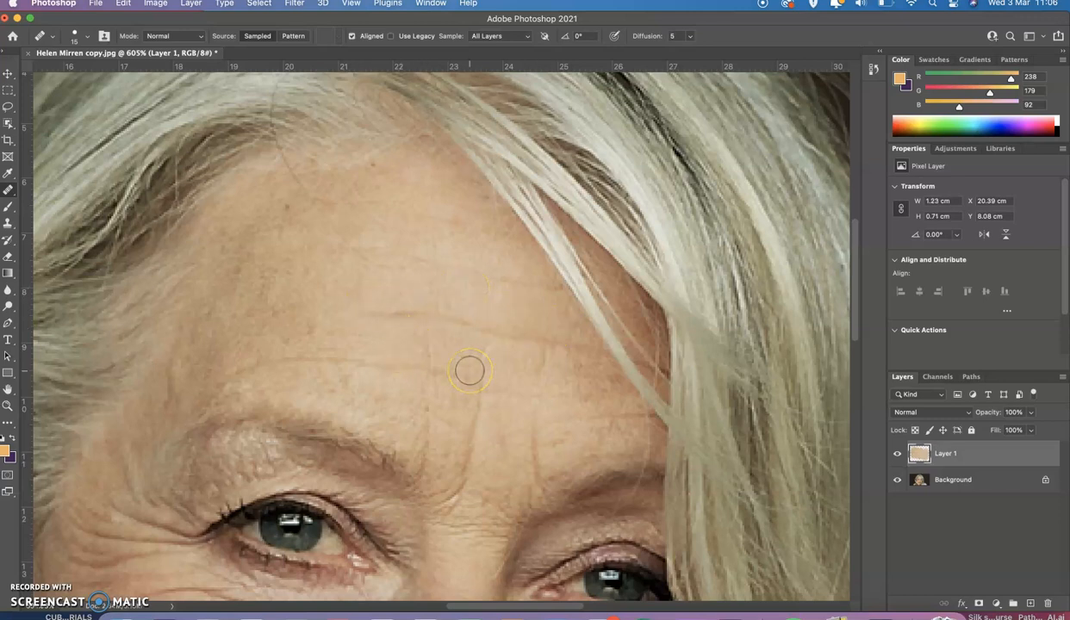
left_click(242, 35)
left_click(254, 323)
key("super+shift+z")
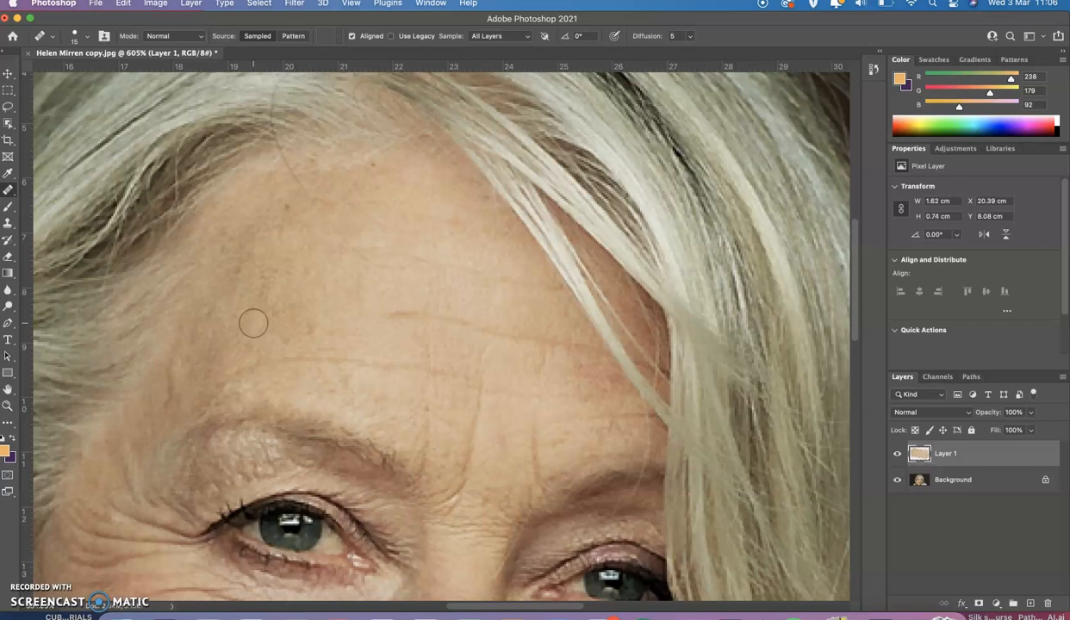
- Examine the forehead, under-eye wrinkles and cheek for differences in skin tone and suitable sampling areas
left_click(525, 305)
scroll(524, 306, "down", 2)
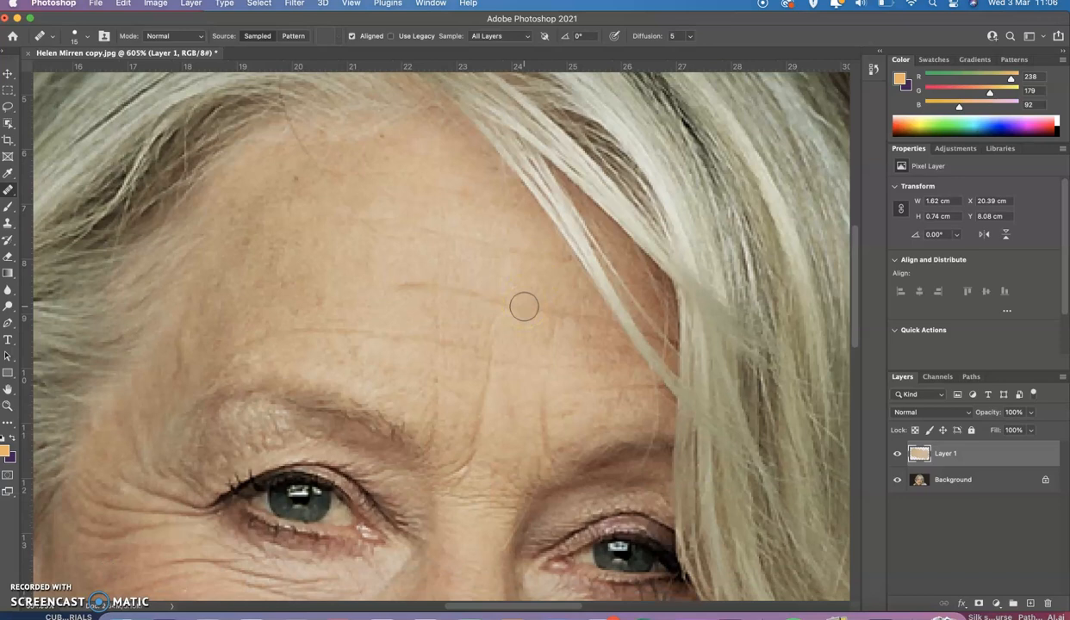
left_click(465, 299)
scroll(462, 332, "down", 5)
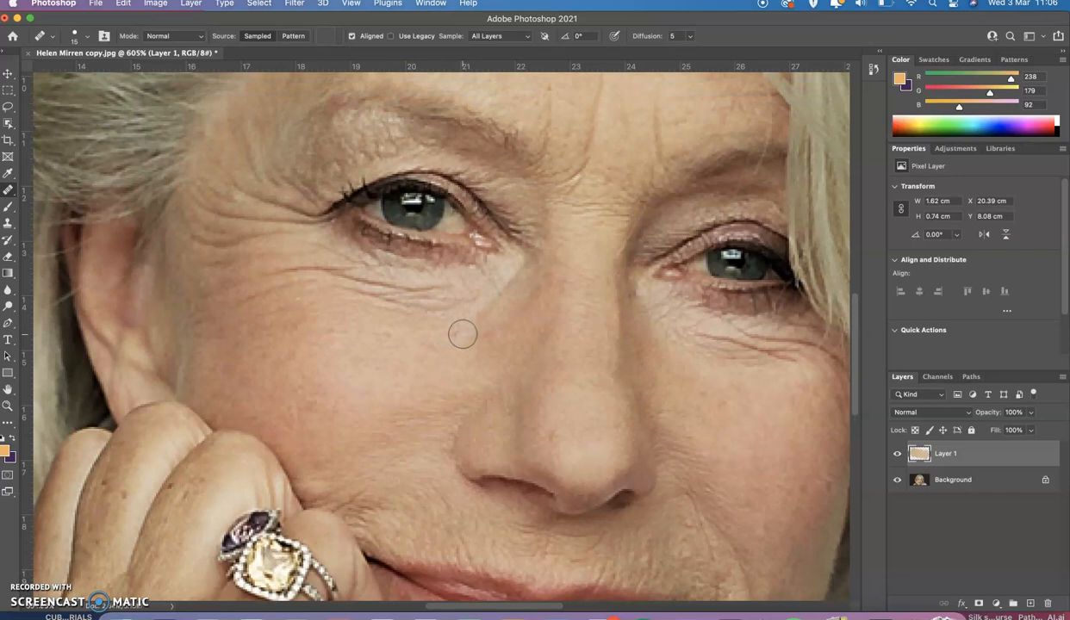
left_click(411, 332)
left_click(279, 333)
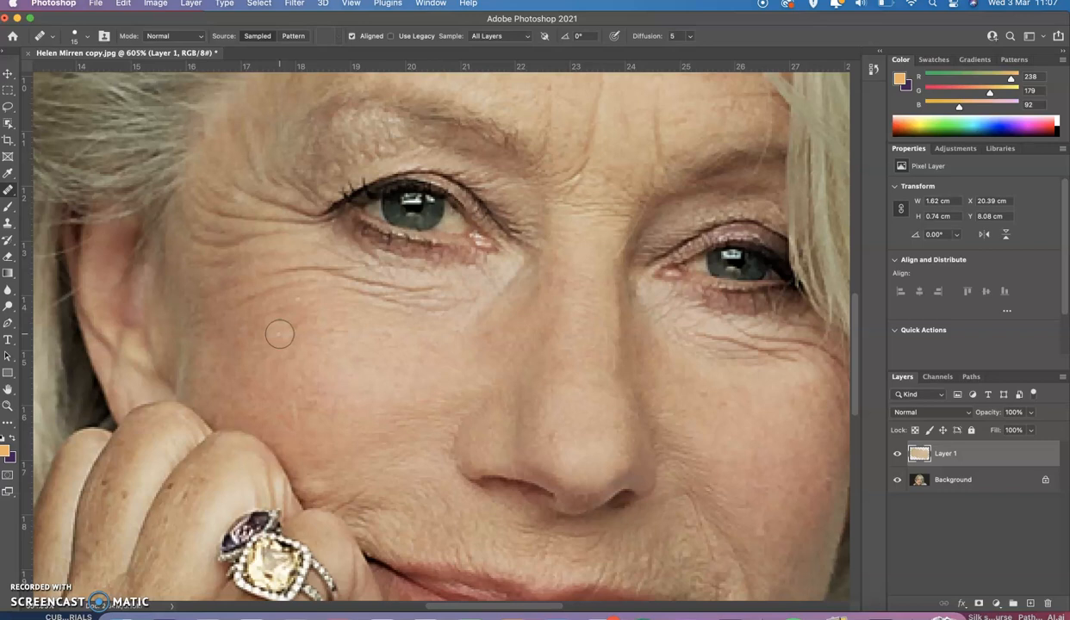
left_click(278, 338)
left_click(360, 322)
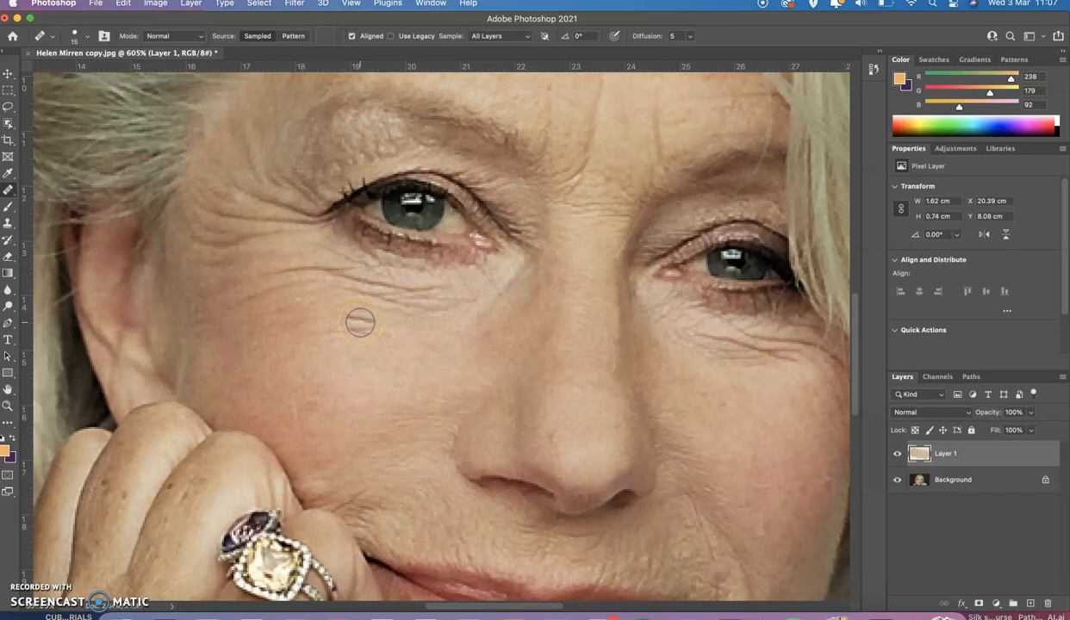
- Try to heal the outer under-eye wrinkles with skin sampled from the cheek beside the nose, and undo the attempt
left_click(231, 357)
left_click(226, 356)
left_click(230, 301)
left_click(225, 328)
left_click(231, 312)
left_click(224, 327)
left_click(241, 357)
left_click(257, 298)
left_click(418, 337)
left_click(415, 353)
left_click(415, 353)
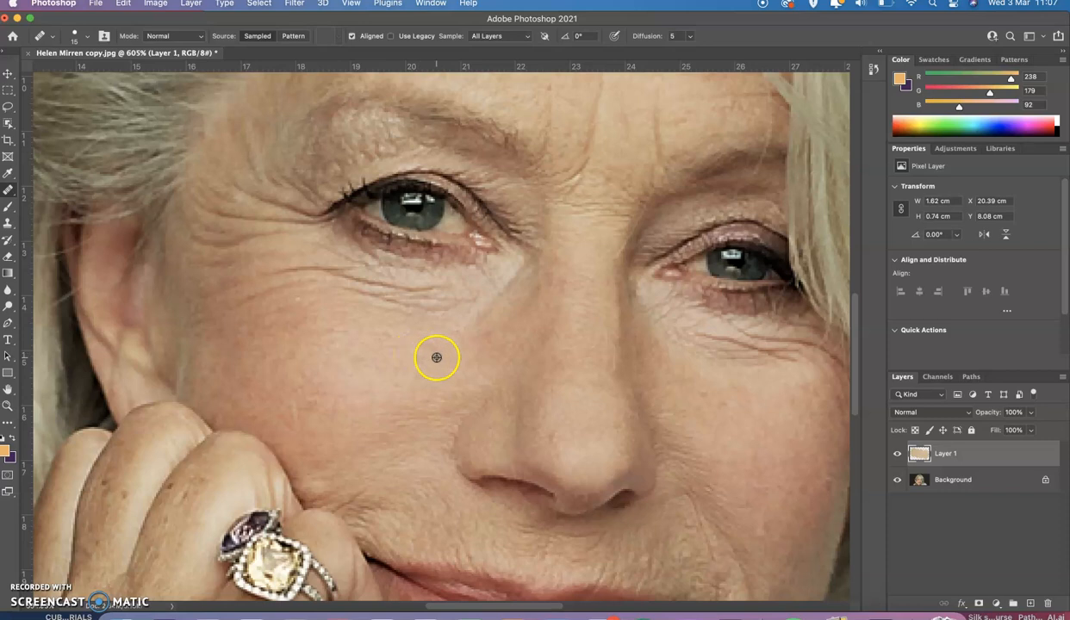
left_click(246, 295)
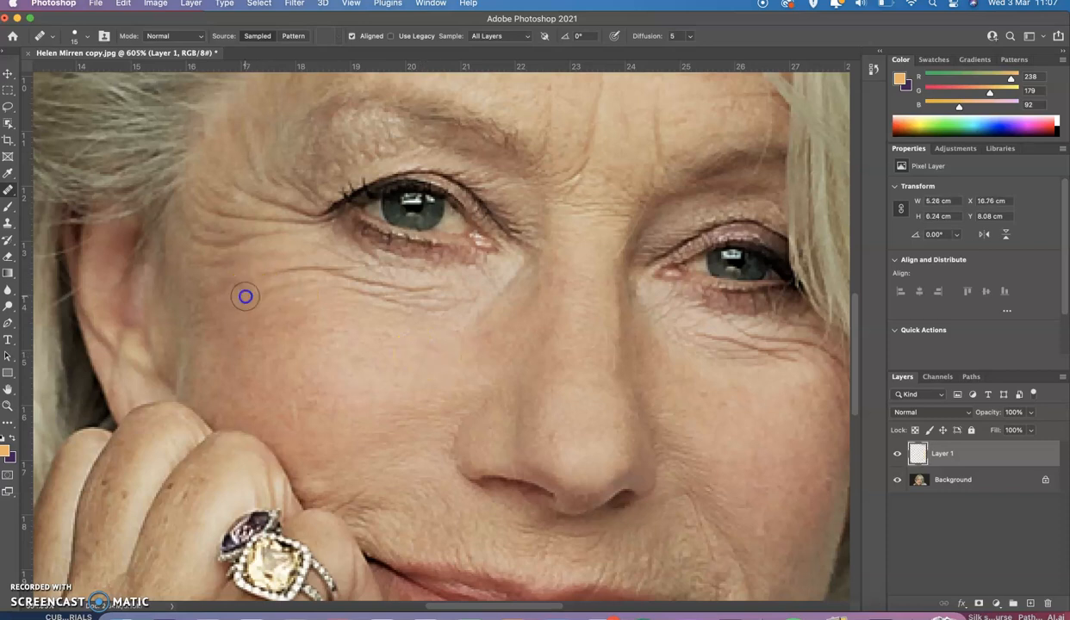
left_click(305, 415)
left_click(257, 322)
left_click(252, 302)
left_click(242, 304)
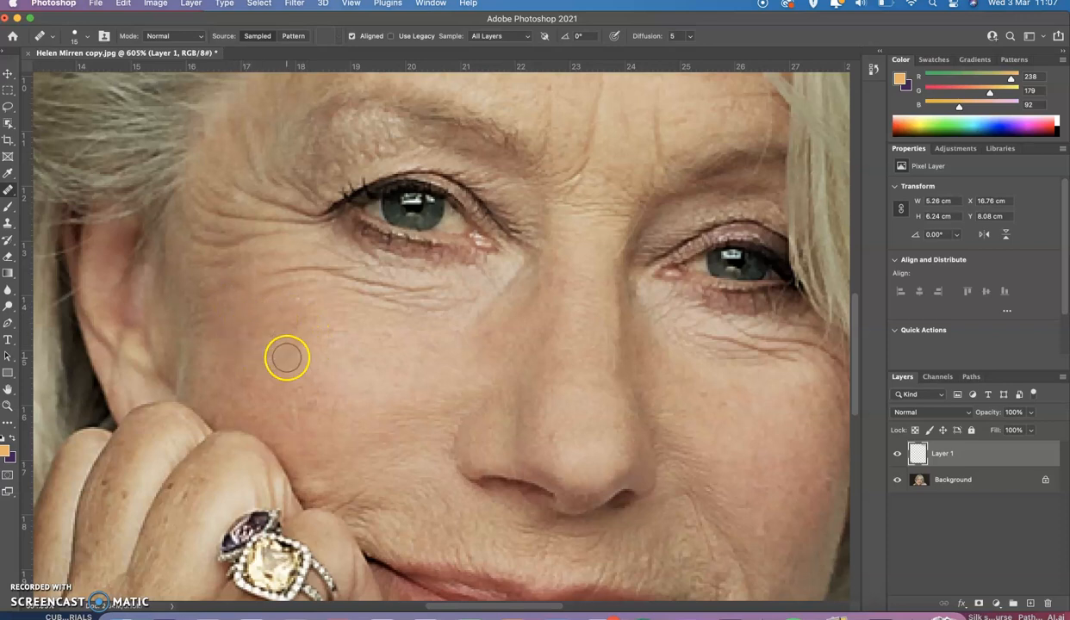
left_click(231, 337)
left_click(219, 356)
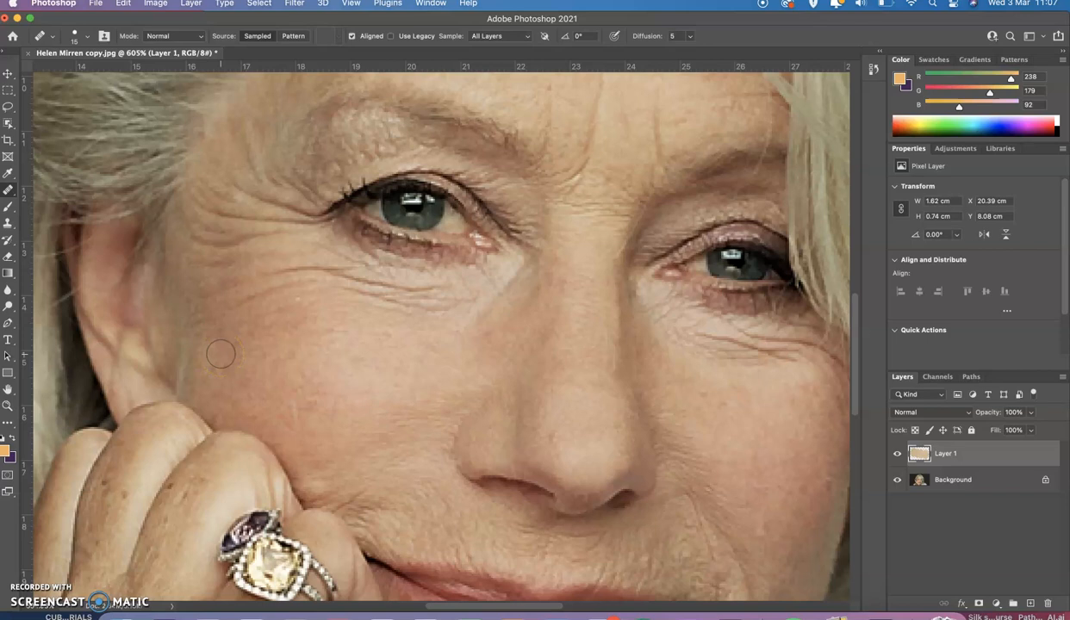
- Sample clear skin on the upper cheek and heal the fine lines at the ear side of the under-eye area
left_click(223, 319)
left_click(241, 343)
left_click(243, 302)
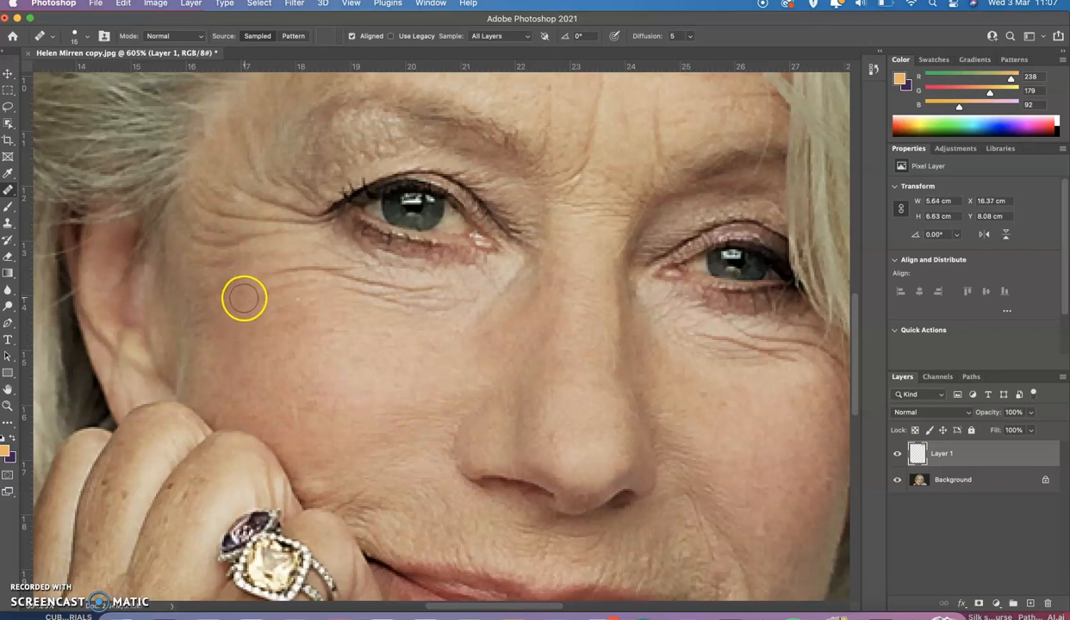
left_click(270, 359)
left_click(252, 369)
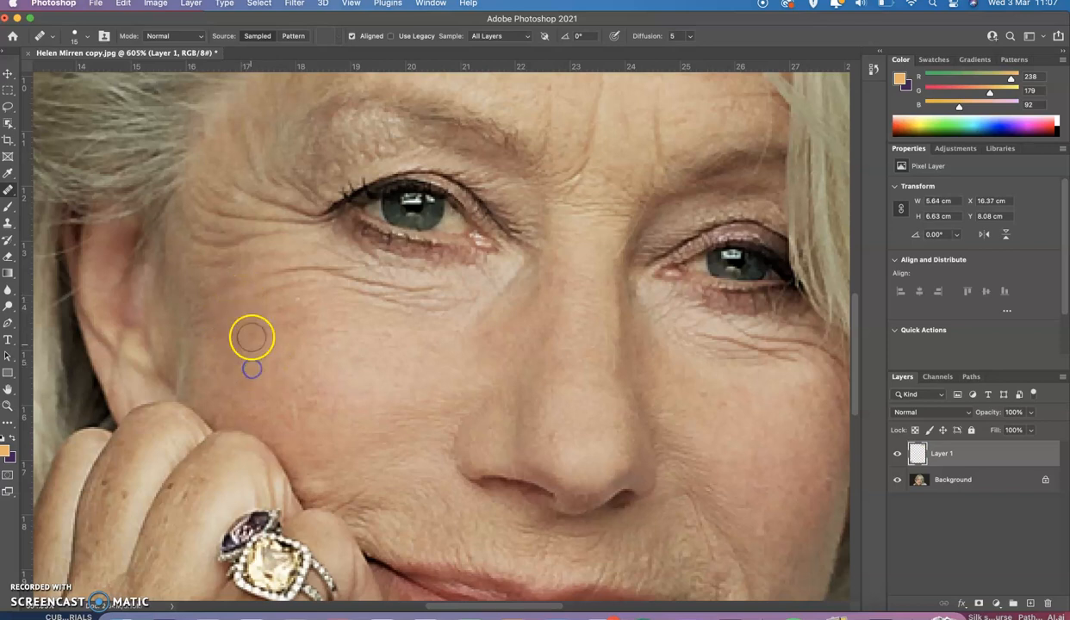
left_click(257, 298)
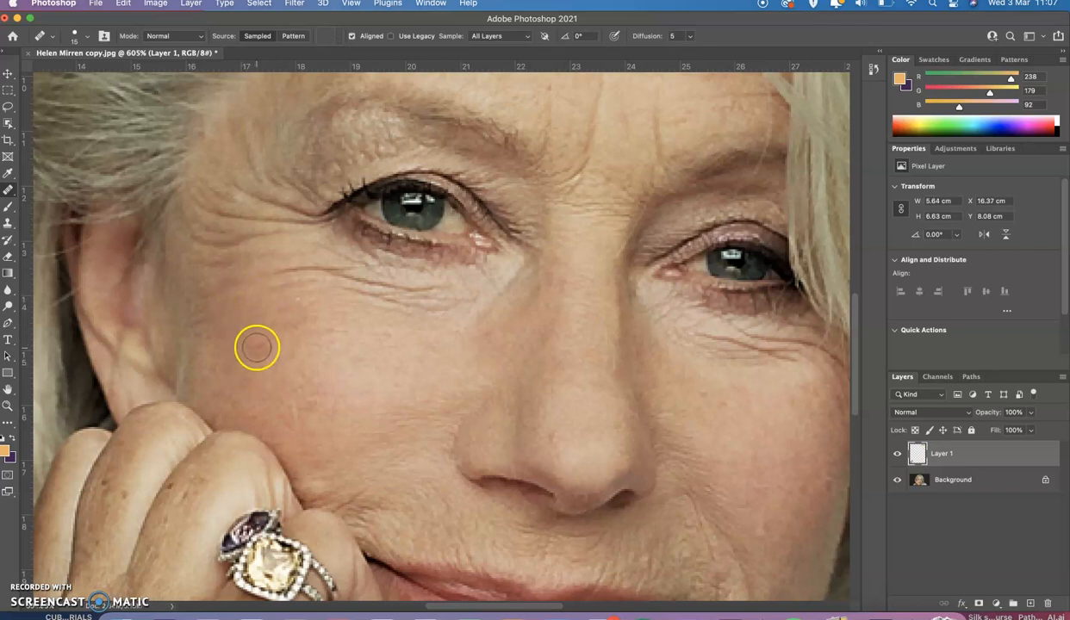
- Resample the cheek below the outer under-eye wrinkle and heal along the outer half of that wrinkle
left_click(251, 362, "alt")
left_click(277, 288)
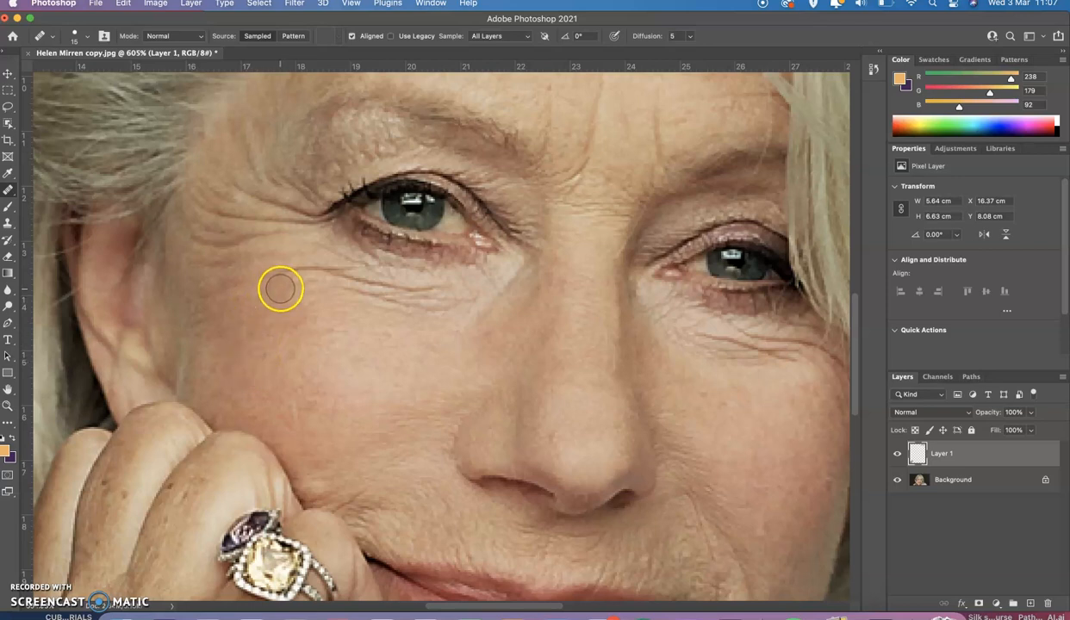
left_click(269, 363)
left_click(270, 364, "alt")
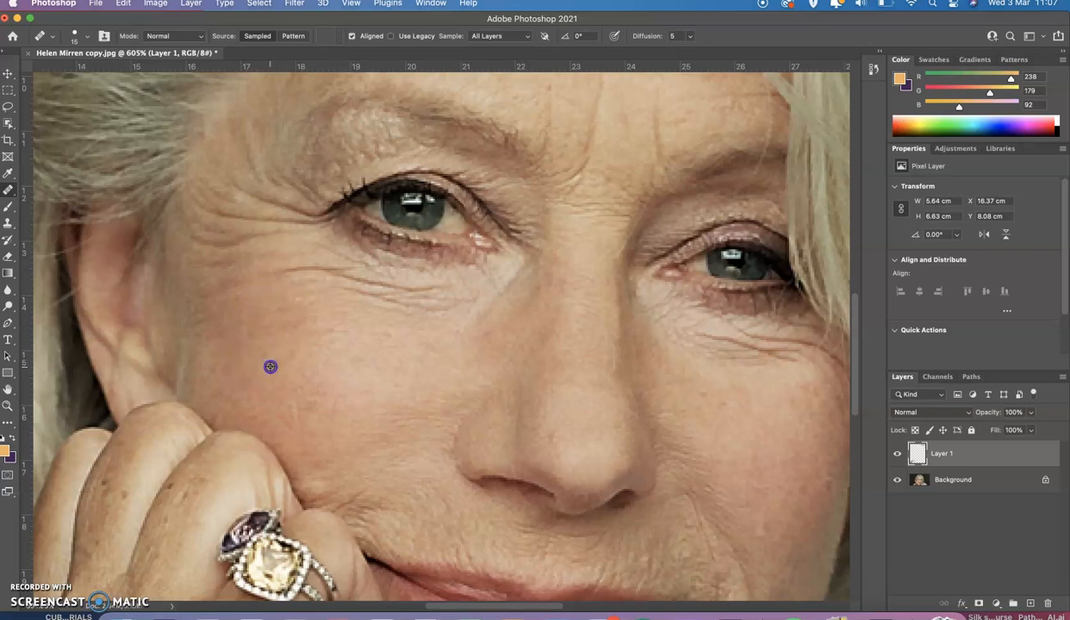
left_click(303, 284)
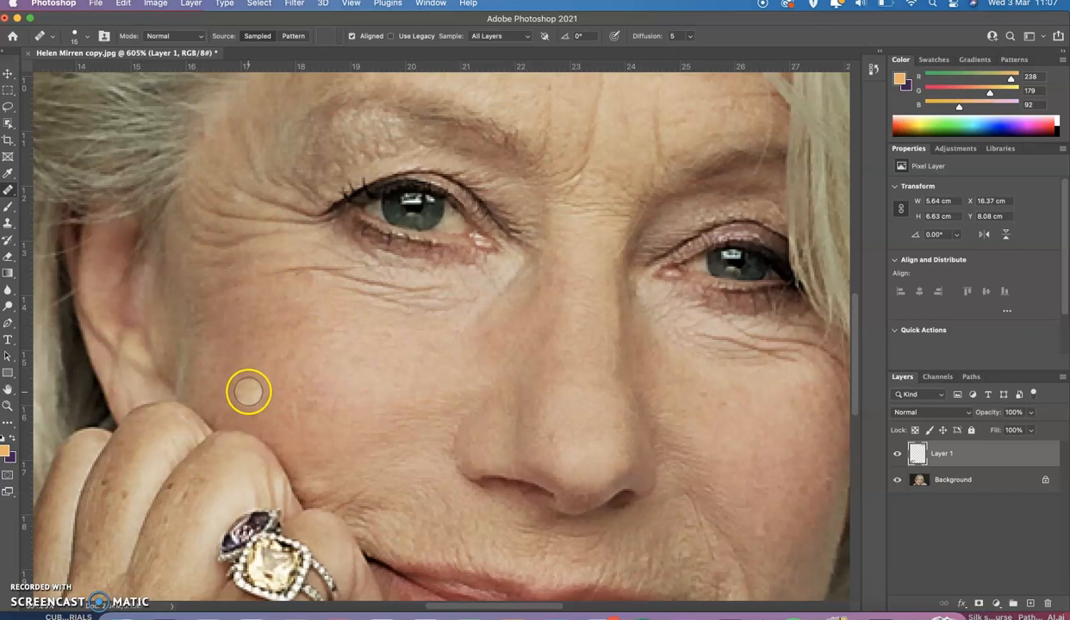
- Sample skin lower on the cheek near the hand and heal the marks just below the outer under-eye wrinkles
left_click(248, 392)
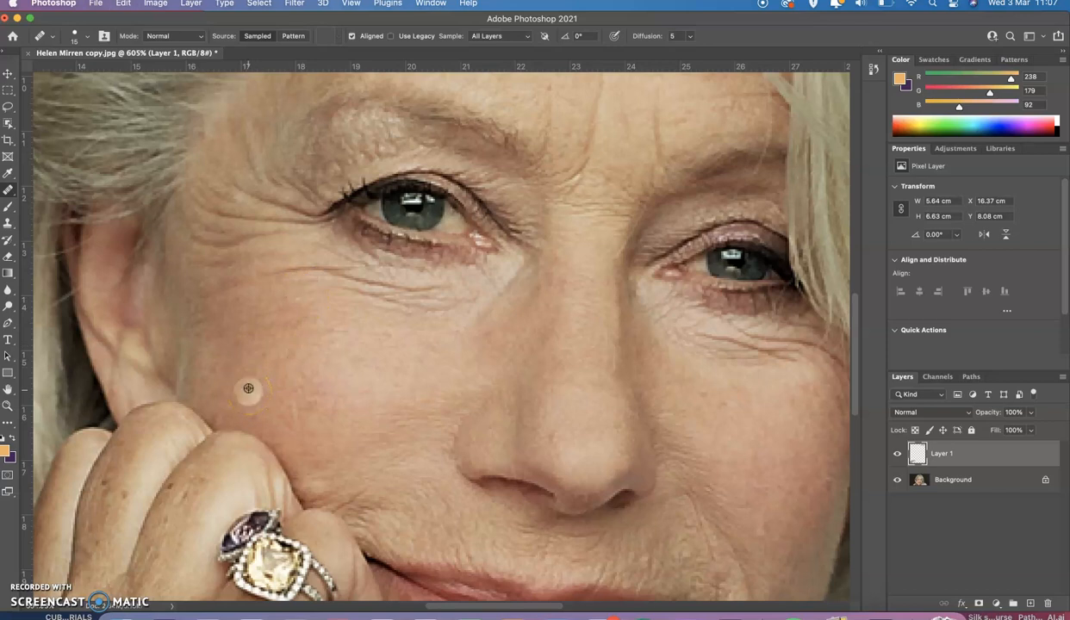
left_click(324, 311)
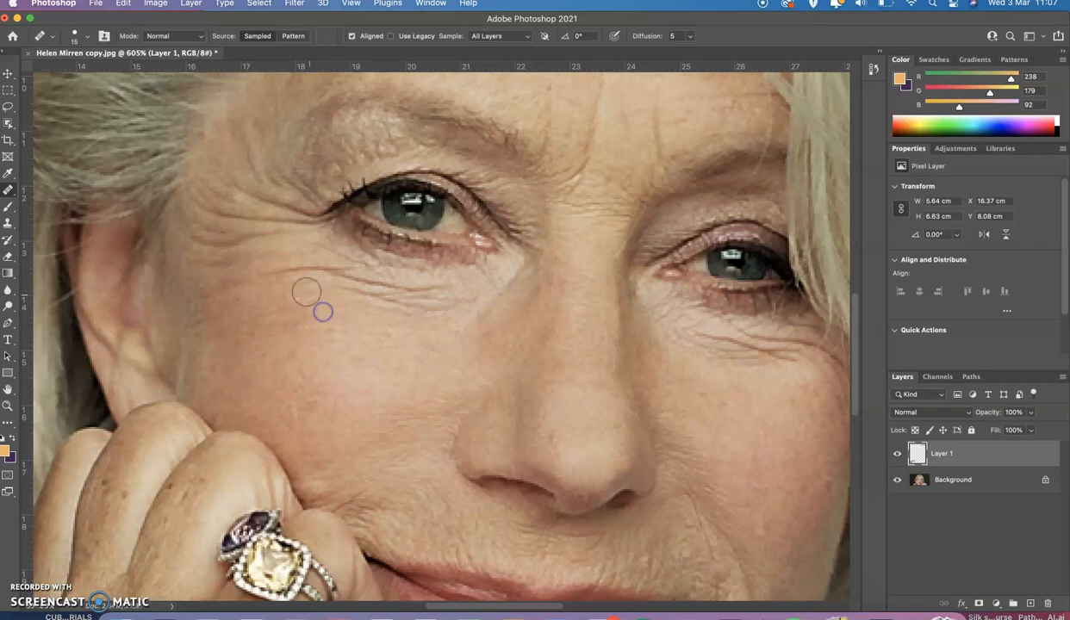
left_click(304, 289)
left_click(255, 368)
left_click(261, 340)
left_click(265, 312)
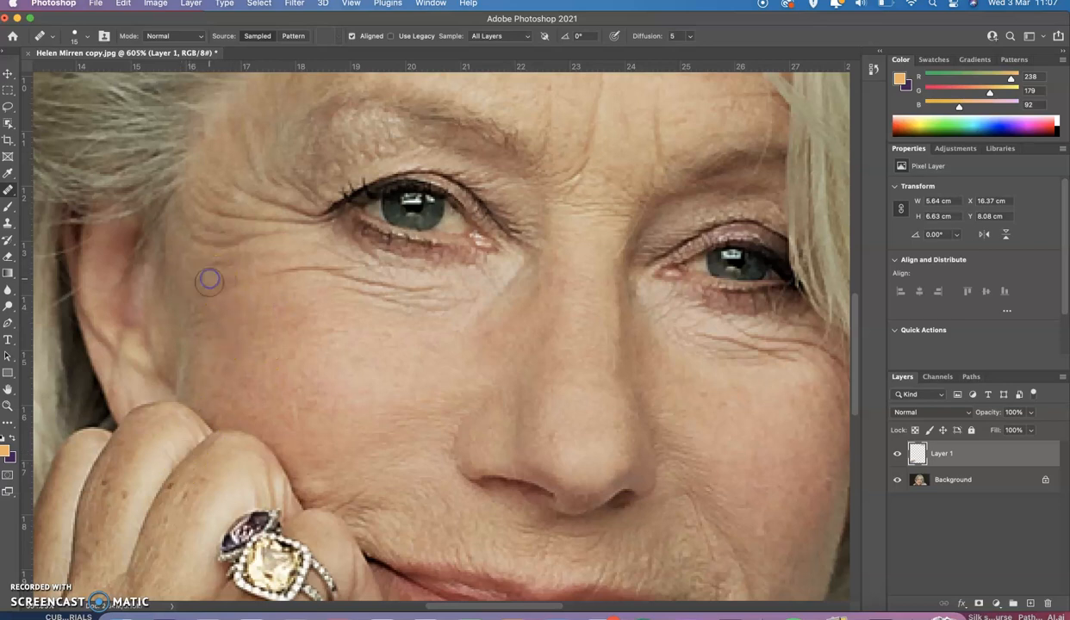
- Try to heal the ear-side end of the under-eye wrinkle with nearby skin at brush size 15
left_click(208, 295)
left_click(259, 281)
left_click(237, 272)
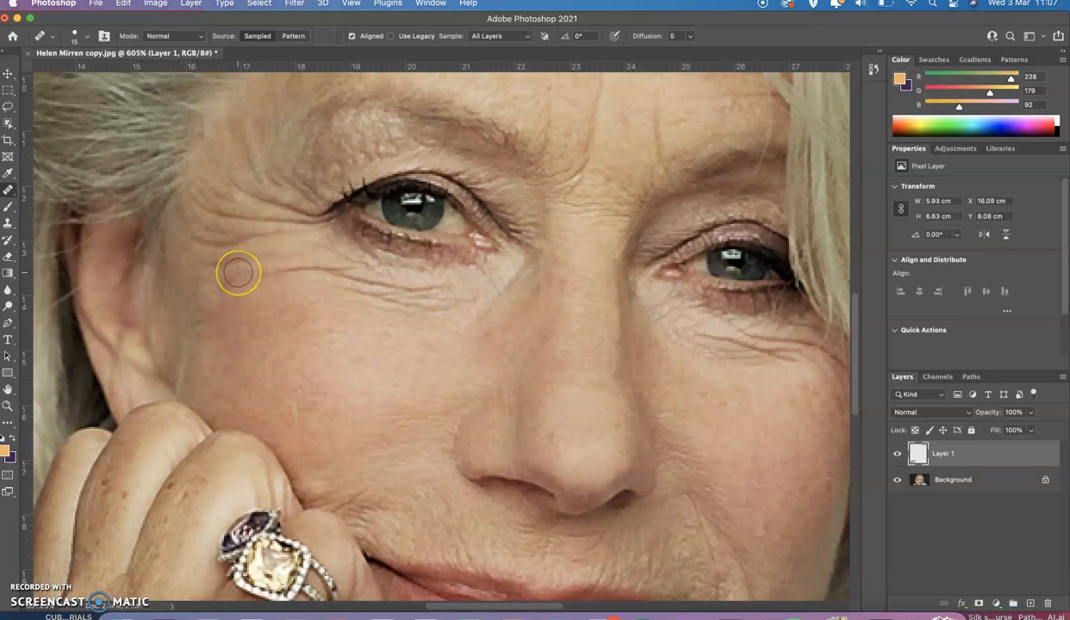
- Reduce the healing brush size to 8 and heal the outer stretch of the under-eye wrinkle with adjacent skin
left_click(213, 282)
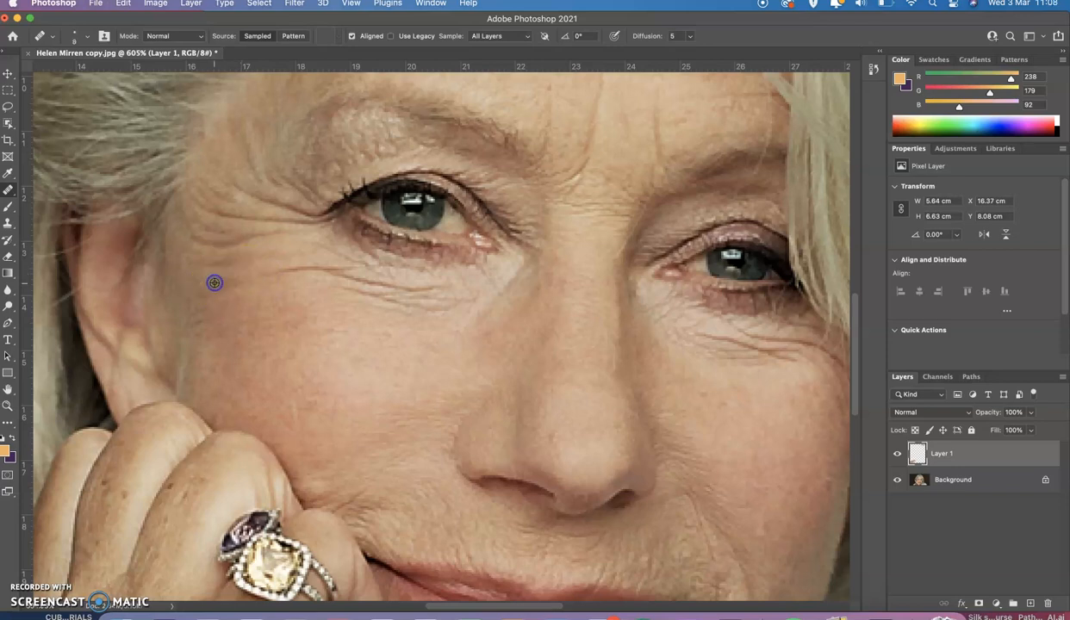
left_click(226, 278)
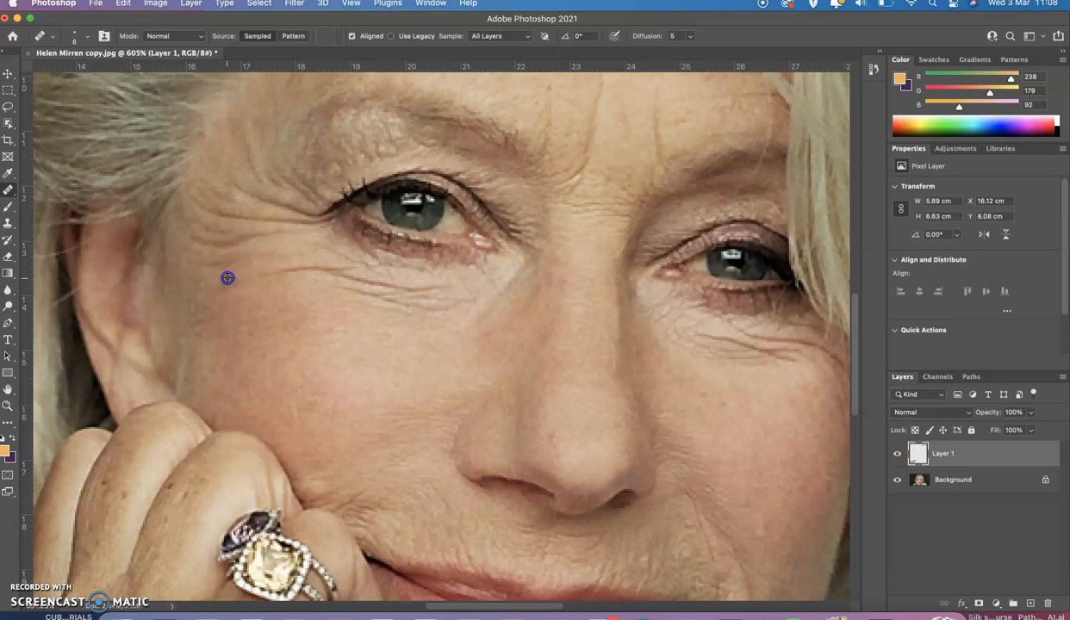
left_click(269, 260, "alt")
left_click(277, 272)
left_click(276, 298)
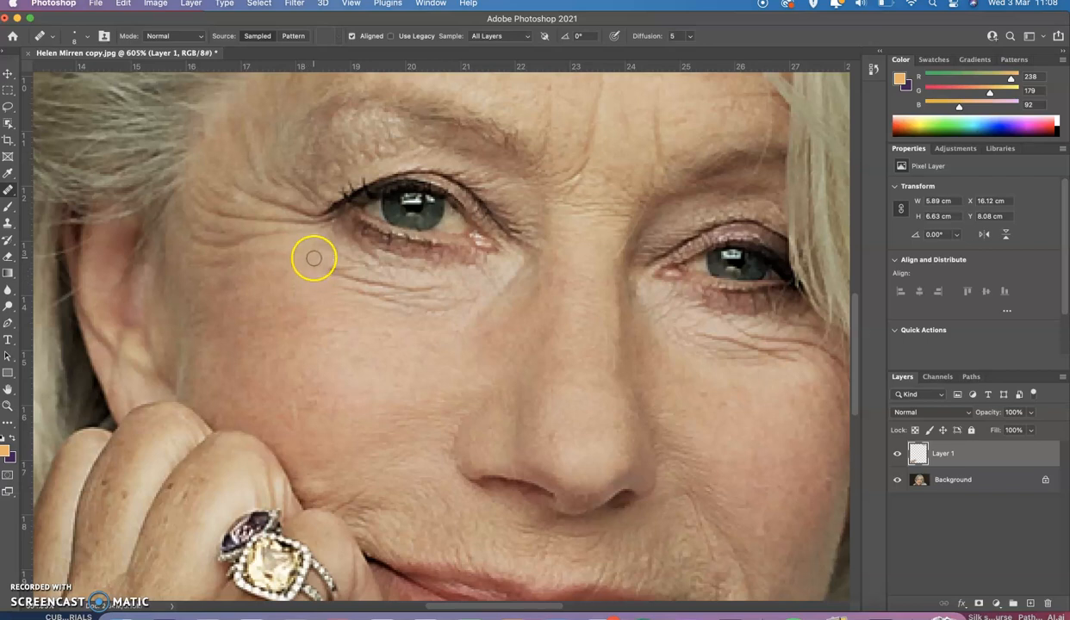
mouse_move(347, 277)
left_mouse_down()
mouse_move(359, 316)
mouse_move(328, 299)
mouse_move(351, 306)
left_mouse_up()
left_click_drag(330, 243, 335, 272)
- Sample the skin between the under-eye wrinkles and heal the upper wrinkle directly beneath the lower eyelid
mouse_move(412, 301)
left_mouse_down()
mouse_move(372, 287)
mouse_move(446, 279)
mouse_move(411, 277)
mouse_move(413, 287)
mouse_move(454, 285)
mouse_move(435, 282)
left_mouse_up()
left_click(423, 289, "alt")
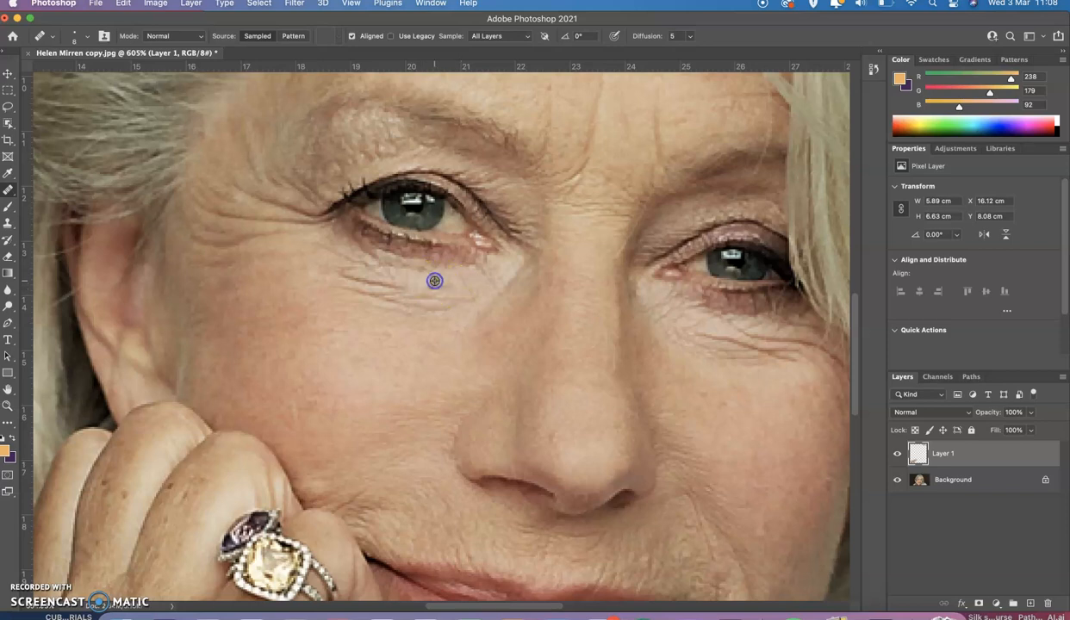
left_click(435, 288)
left_click(447, 279, "alt")
left_click_drag(366, 258, 390, 275)
left_click(411, 281)
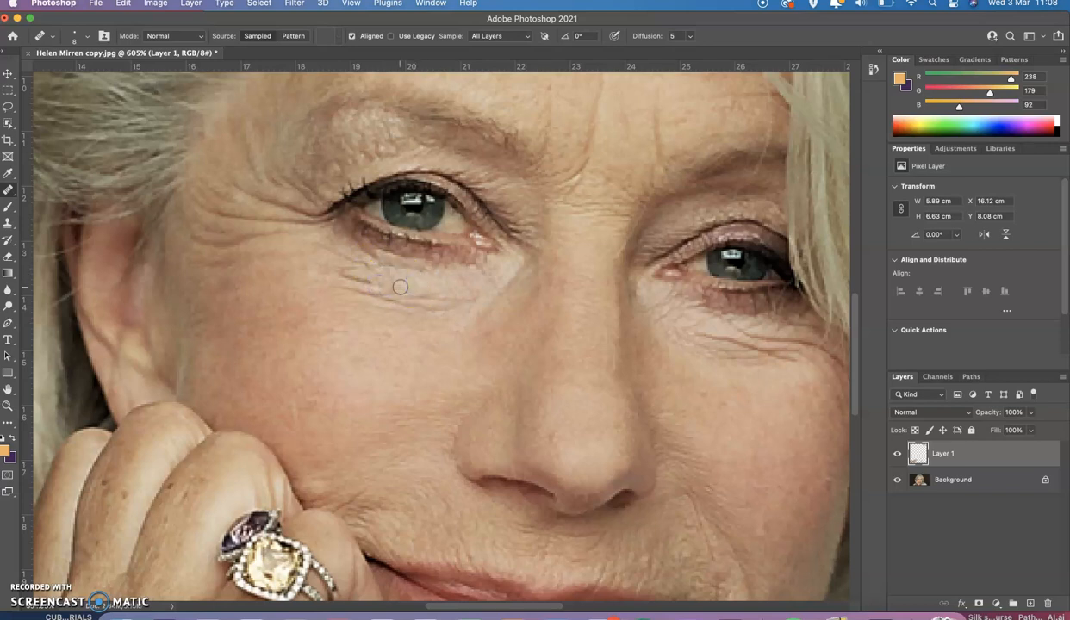
- Heal the remaining short creases at the outer part of the under-eye area, resampling clear skin beside them
left_click(422, 287, "alt")
mouse_move(357, 278)
left_mouse_down()
mouse_move(345, 503)
mouse_move(398, 490)
mouse_move(381, 458)
mouse_move(388, 319)
mouse_move(330, 273)
mouse_move(333, 262)
mouse_move(342, 373)
mouse_move(353, 303)
left_mouse_up()
left_click(337, 268, "alt")
left_click(334, 263, "alt")
left_click(344, 288, "alt")
mouse_move(340, 291)
left_mouse_down()
mouse_move(401, 305)
mouse_move(466, 297)
mouse_move(397, 300)
left_mouse_up()
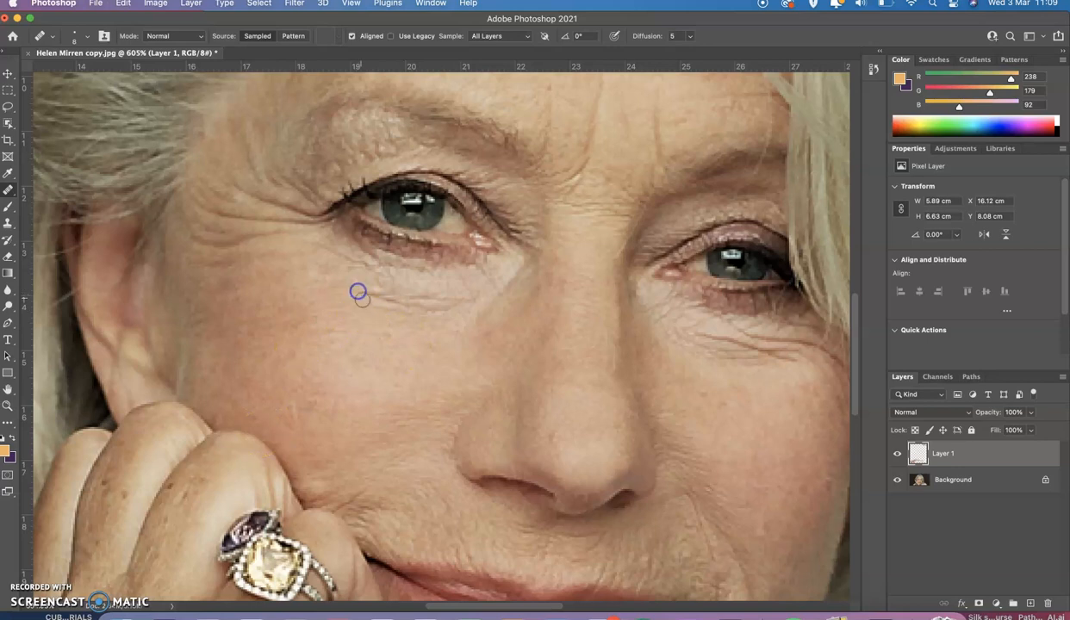
- Heal the outer half of the lowest under-eye wrinkle using cheek skin sampled just below it
left_click(365, 311, "alt")
left_click(373, 316, "alt")
left_click(383, 297)
left_click(394, 324, "alt")
left_click(419, 327, "alt")
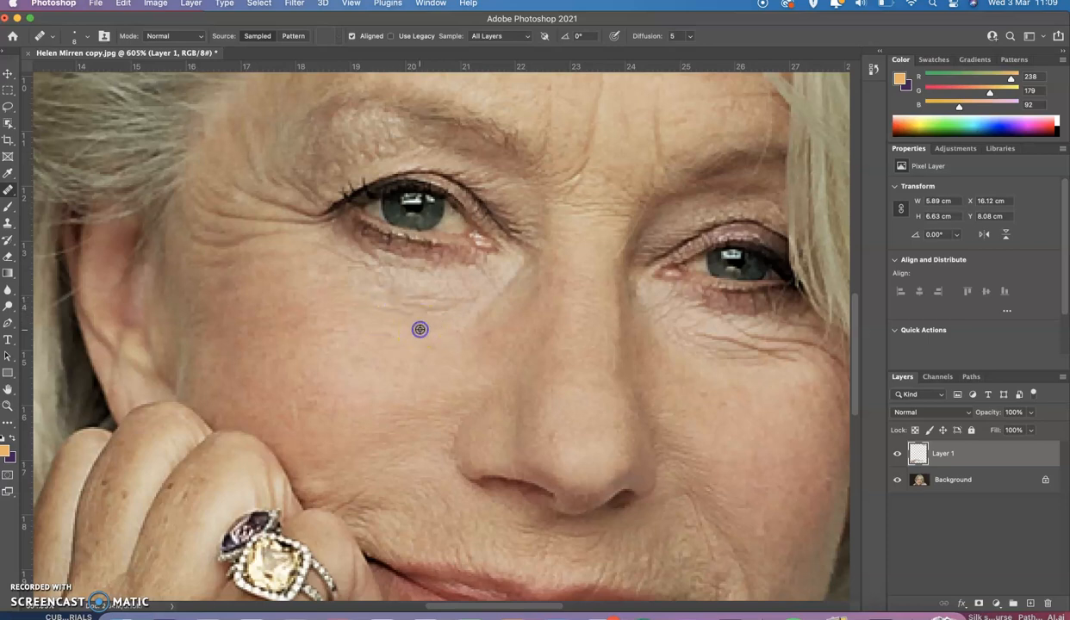
- Resample the cheek and heal the lowest under-eye wrinkle along its middle and toward the nose
left_click(411, 299)
left_click(421, 334, "alt")
left_click(424, 298)
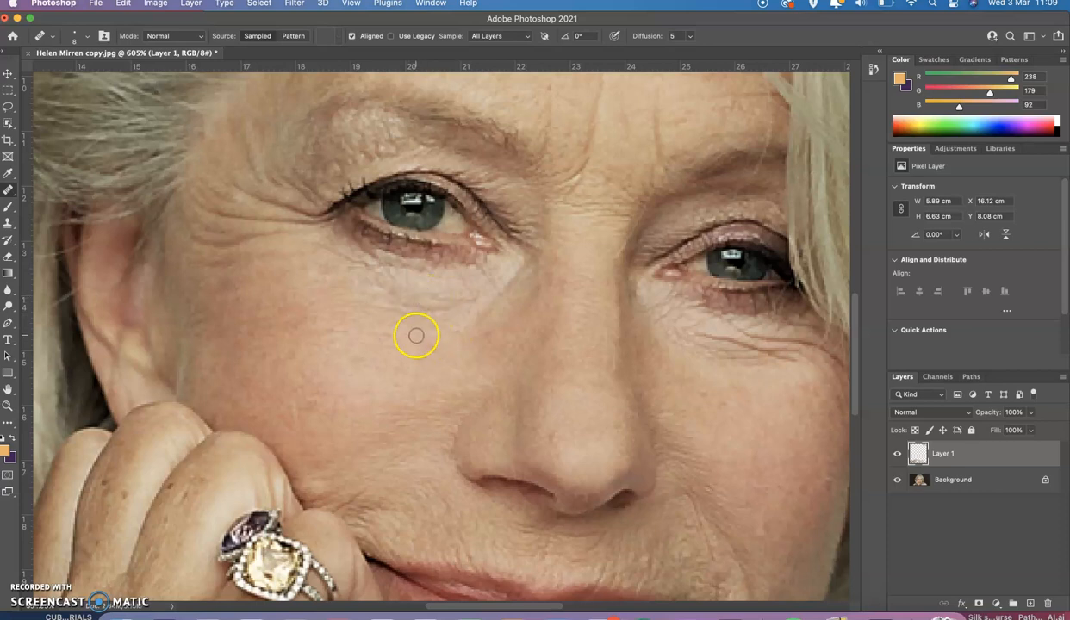
left_click(417, 333, "alt")
left_click(449, 308)
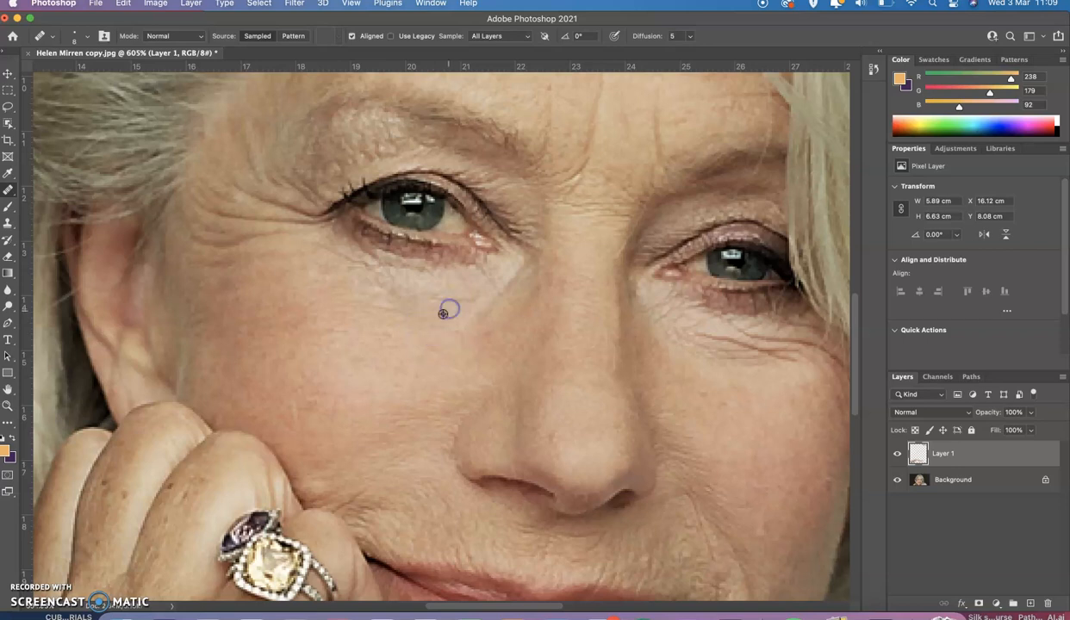
- Heal the last under-eye lines near the inner corner beside the nose with freshly sampled cheek skin
left_click(429, 331, "alt")
left_click_drag(443, 294, 436, 296)
left_click(463, 305)
left_click(442, 315, "alt")
left_click(466, 293)
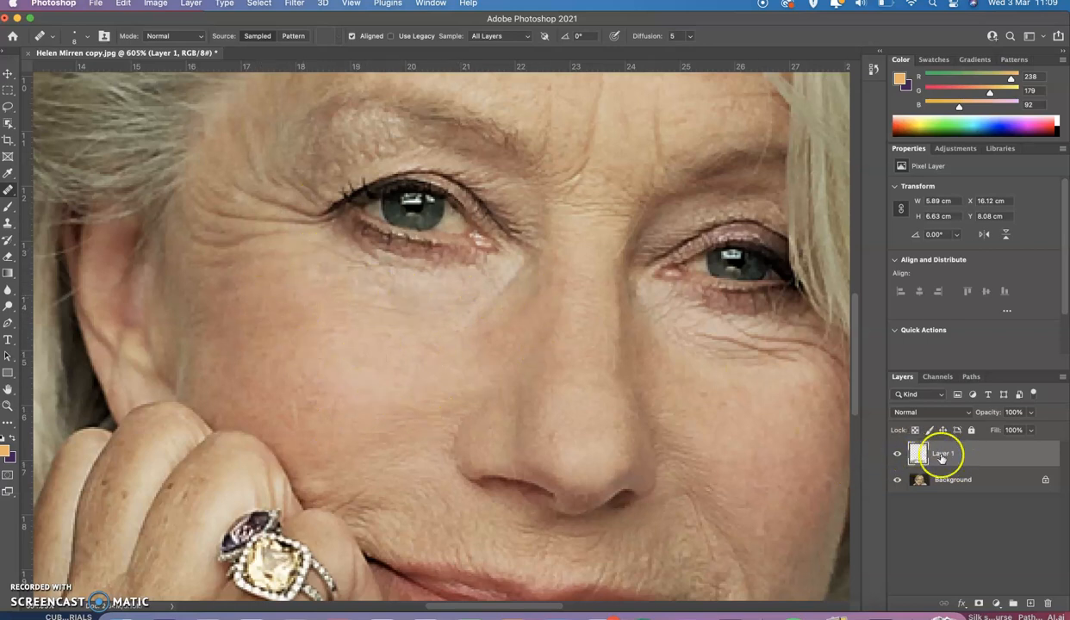
- Toggle the visibility of Layer 1 to compare the face before and after healing, leaving the layer shown
left_click(896, 457)
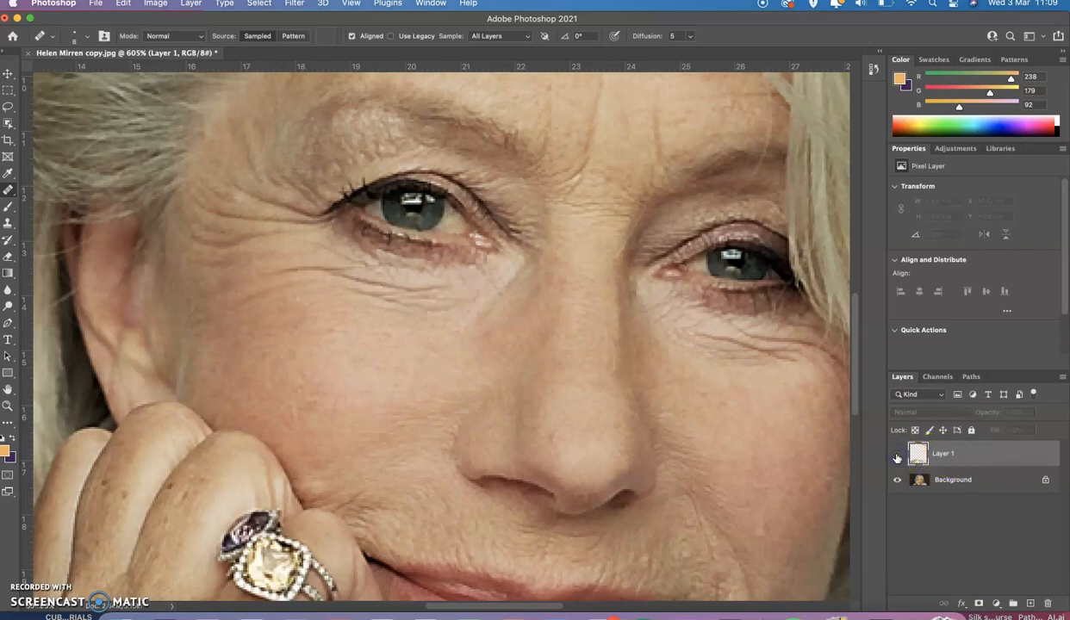
left_click(897, 456)
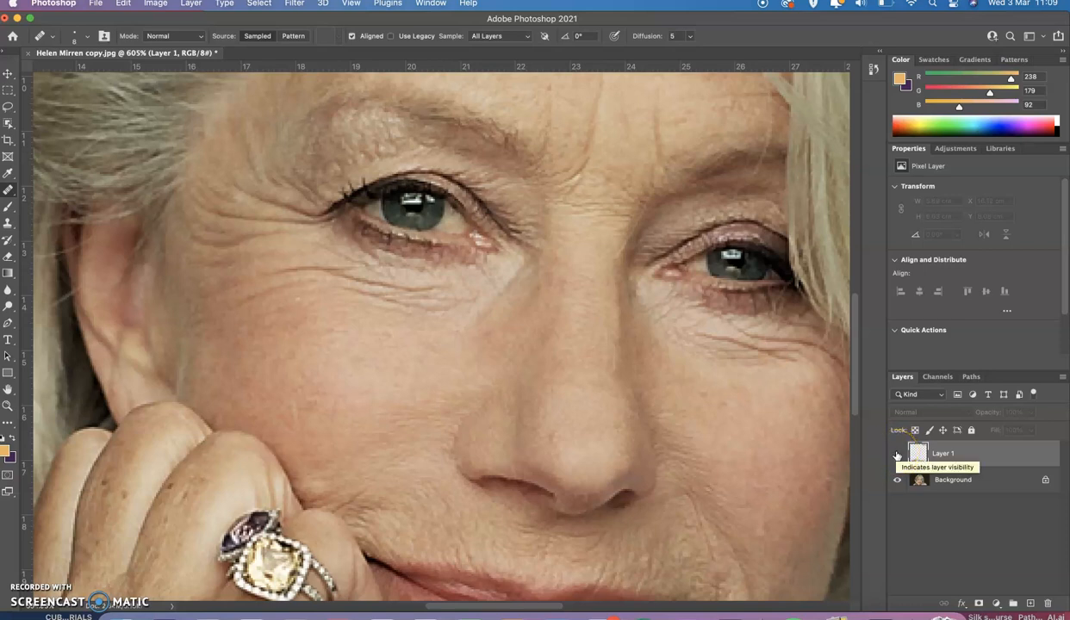
left_click(897, 455)
left_click(897, 455)
left_click(897, 455)
left_click(897, 455)
left_click(897, 455)
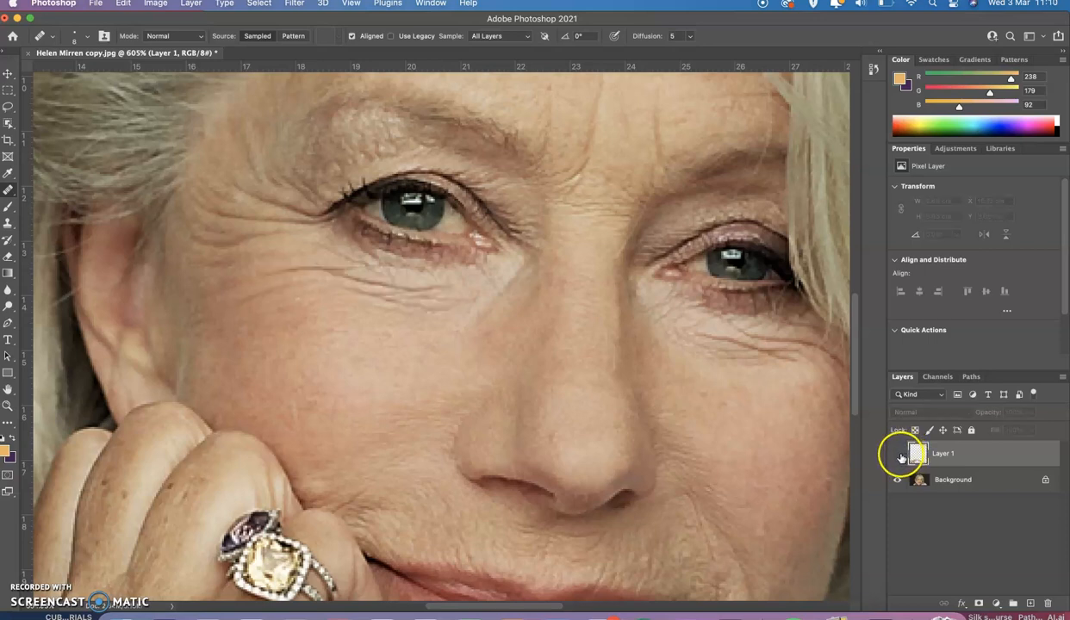
left_click(566, 251)
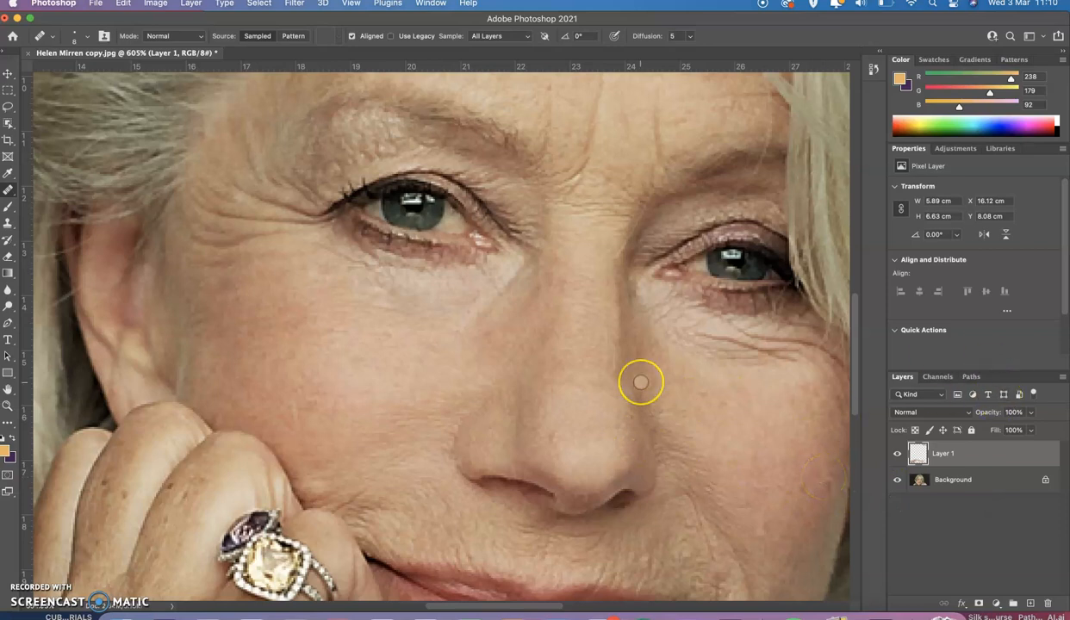
- Examine the mouth, cheeks, eyes and forehead for wrinkles still needing retouching
scroll(641, 382, "down", 10)
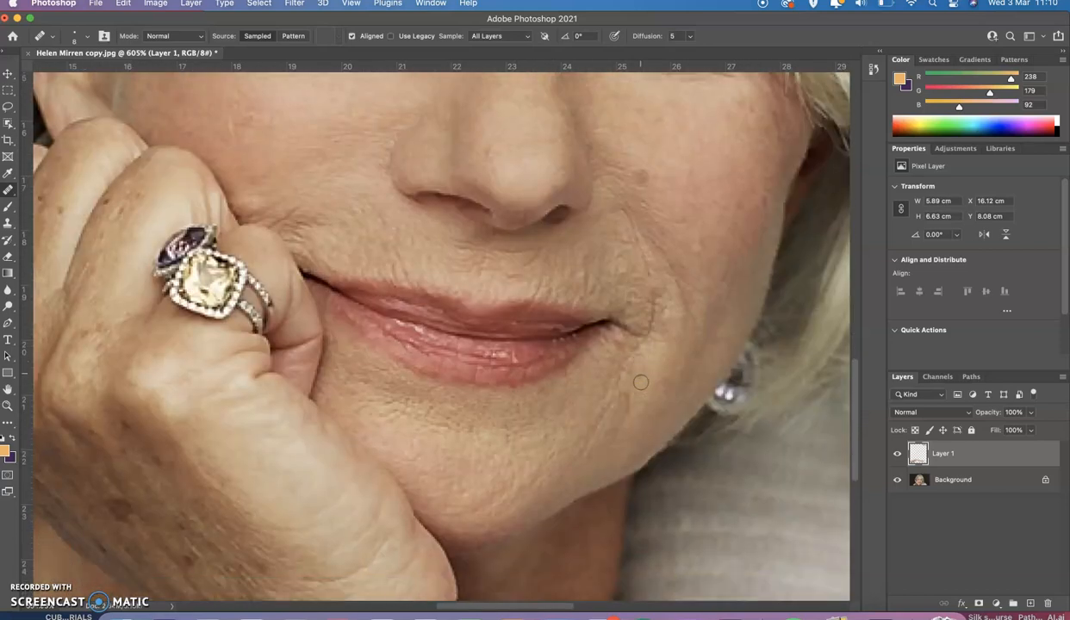
scroll(641, 381, "up", 10)
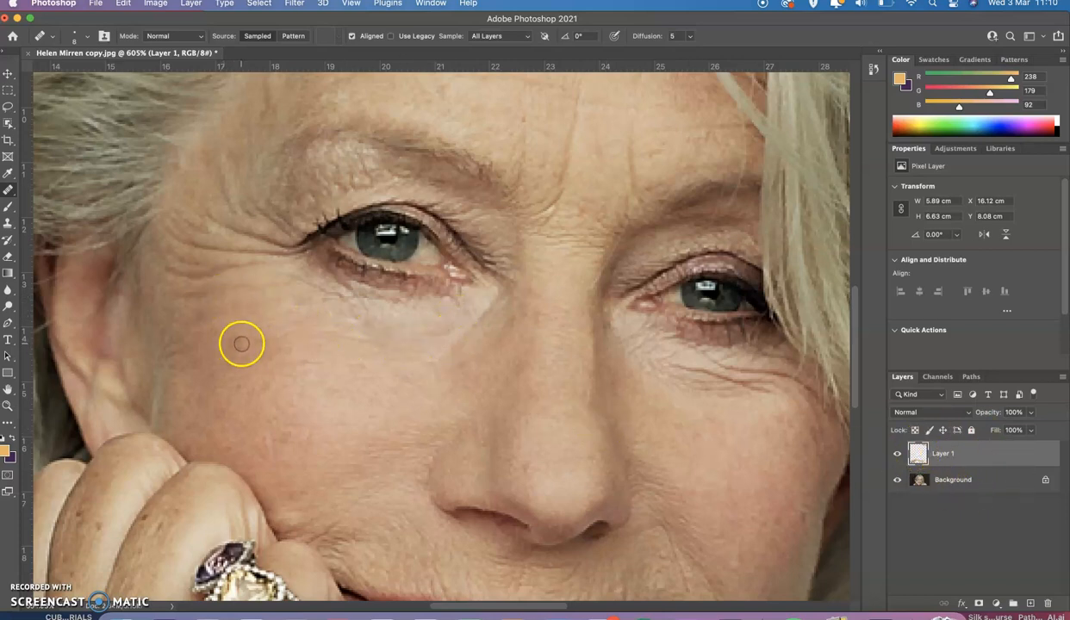
scroll(384, 371, "up", 3)
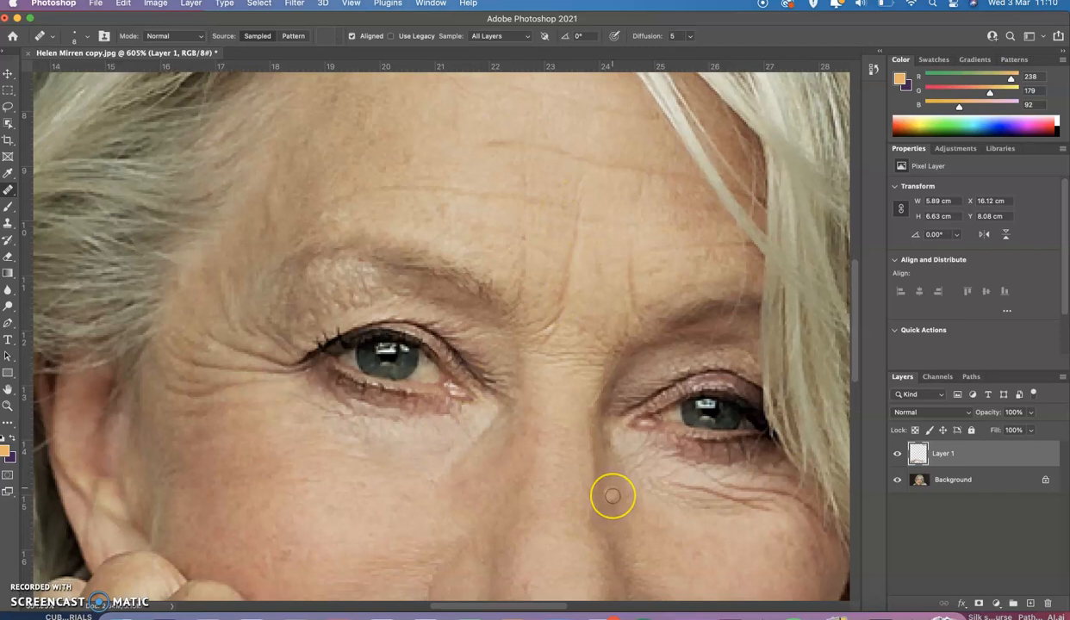
scroll(614, 493, "down", 5)
scroll(612, 496, "down", 4)
scroll(612, 495, "up", 7)
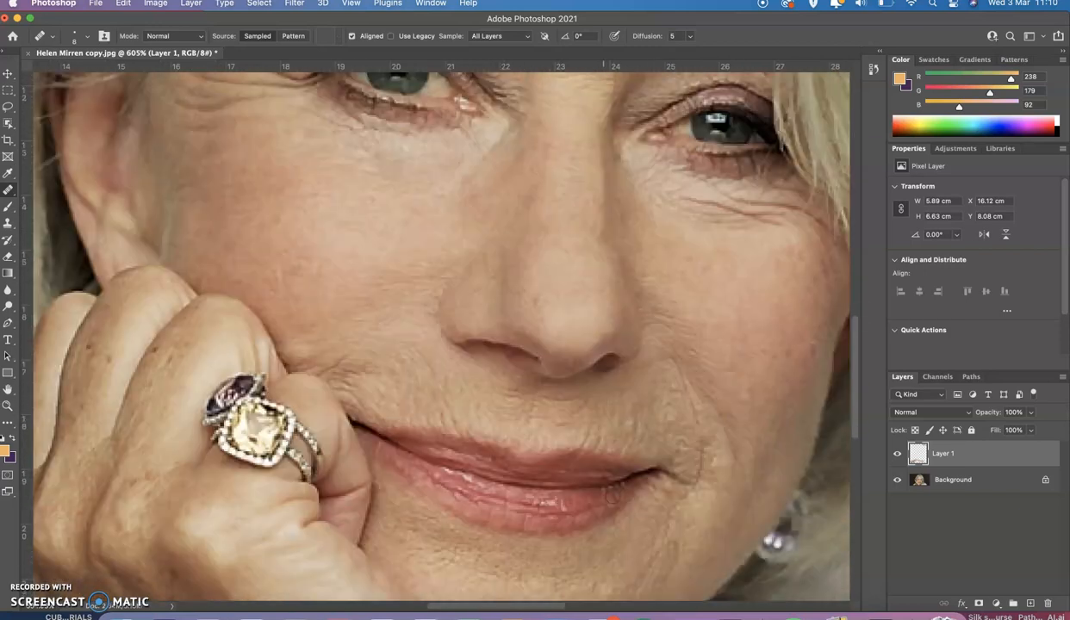